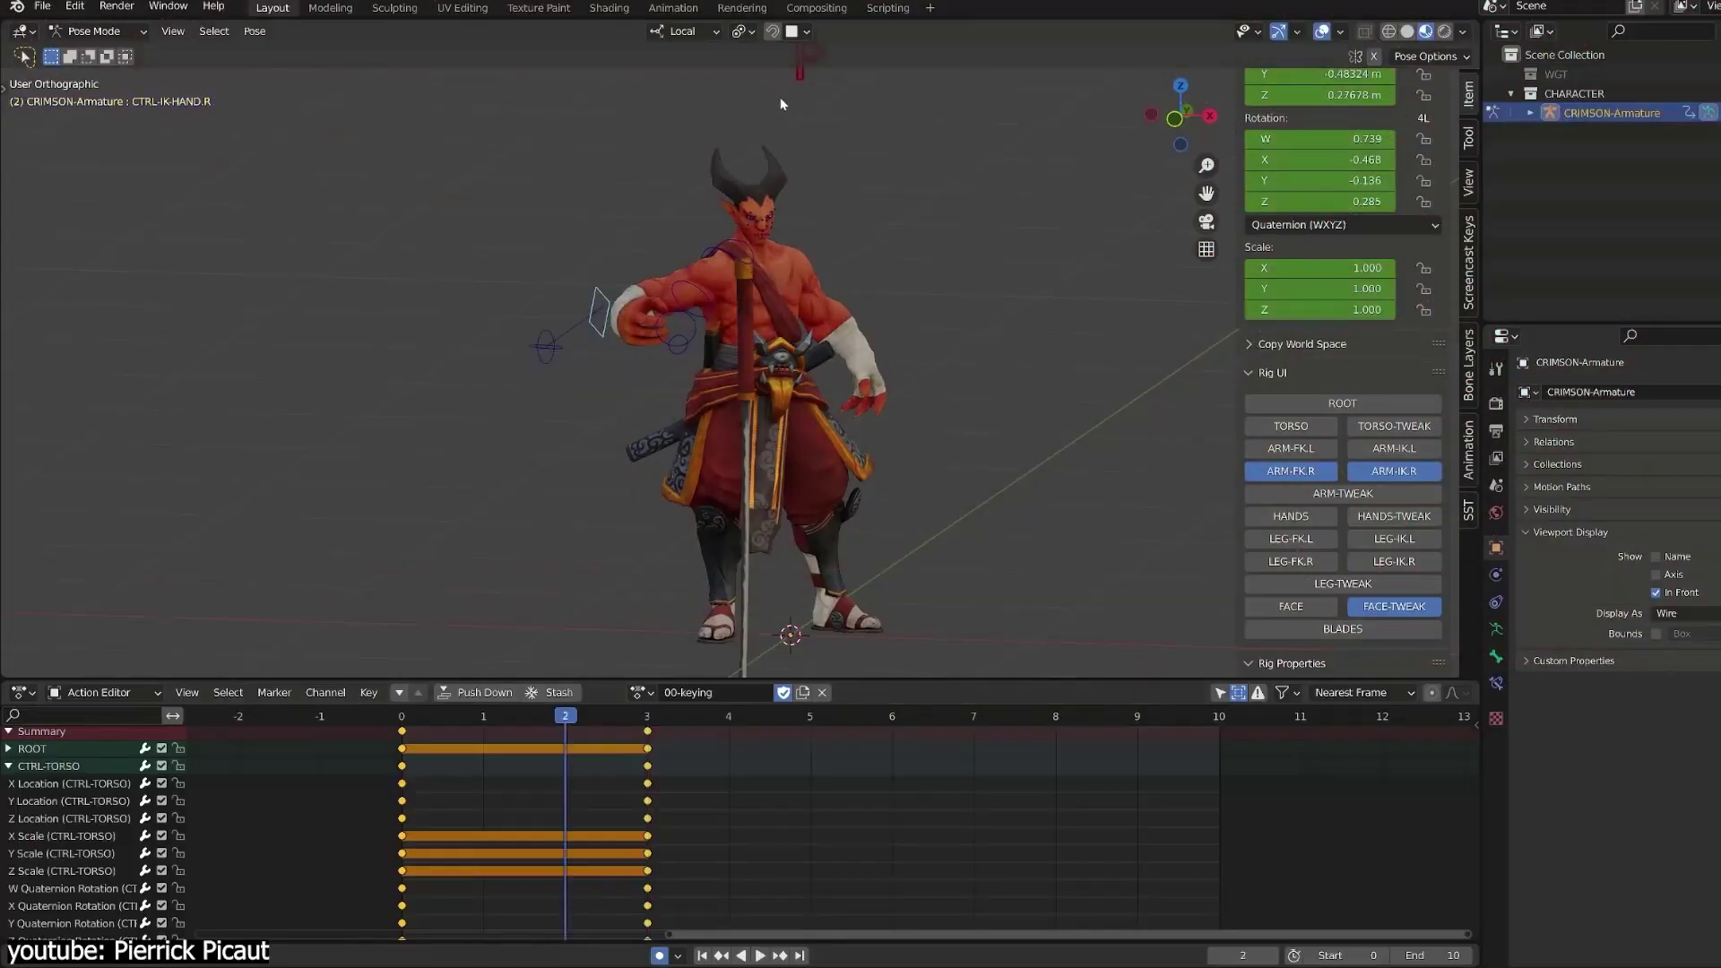
Select the red PROPERTIES control above the horned character and bring its rig properties into view.
{"action": "left_click", "coordinate": [798, 82]}
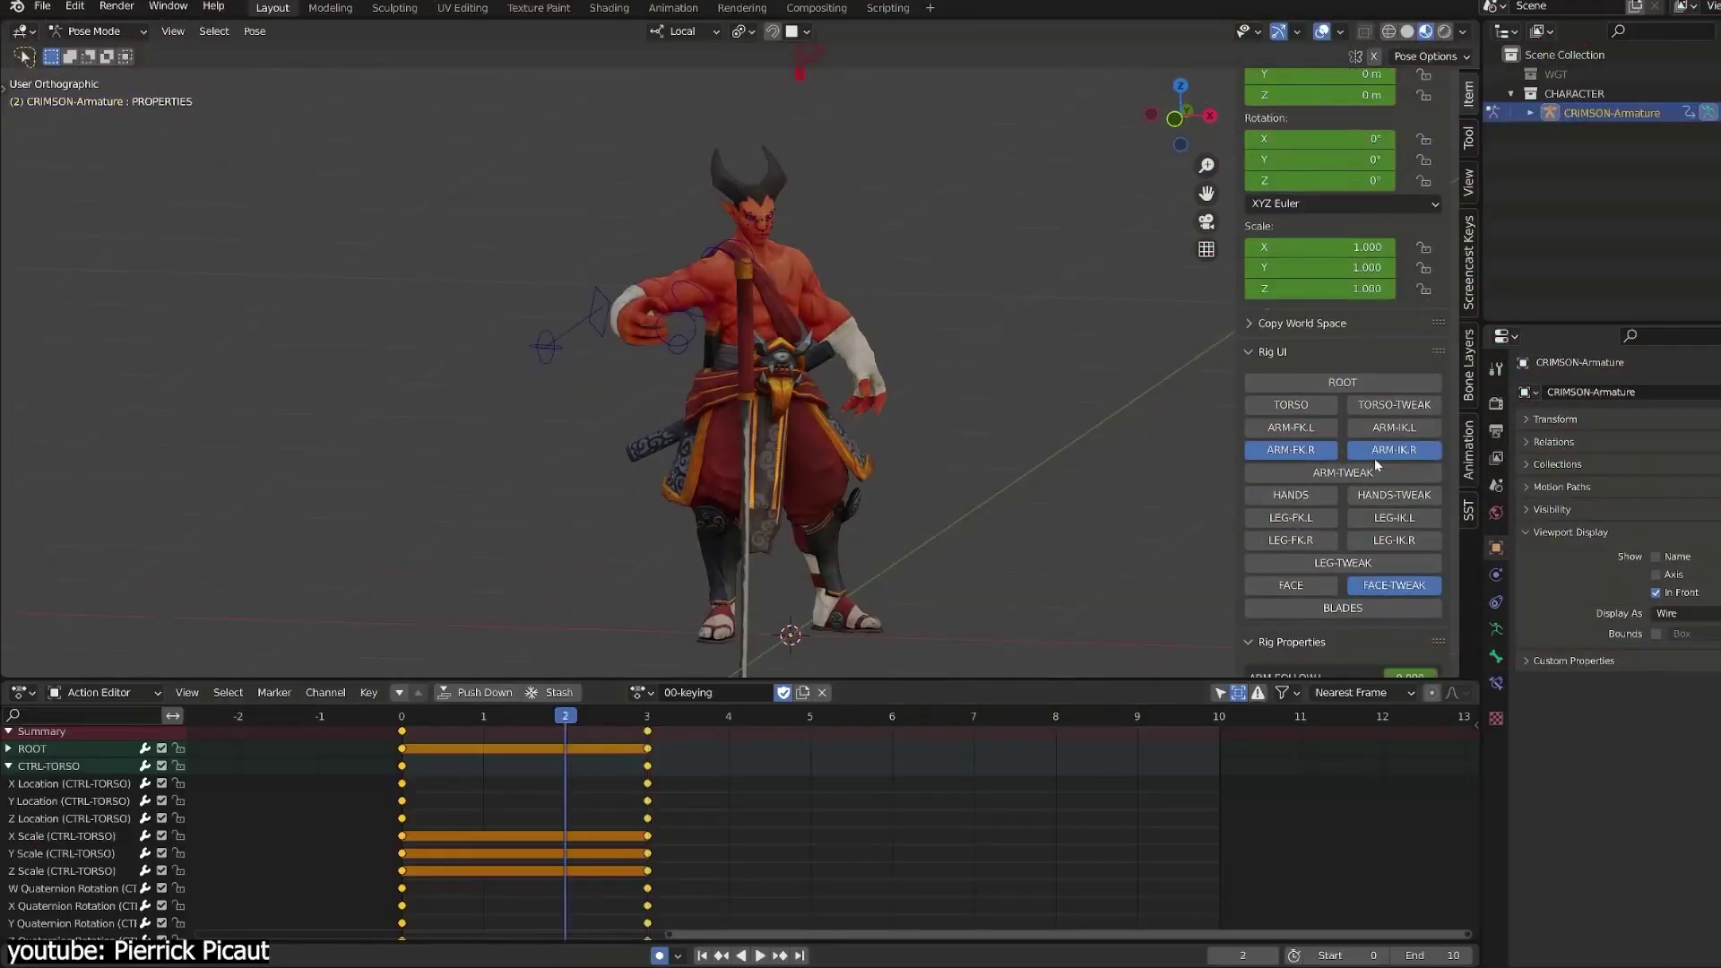
{"action": "scroll", "coordinate": [1374, 459], "scroll_direction": "down", "scroll_amount": 10}
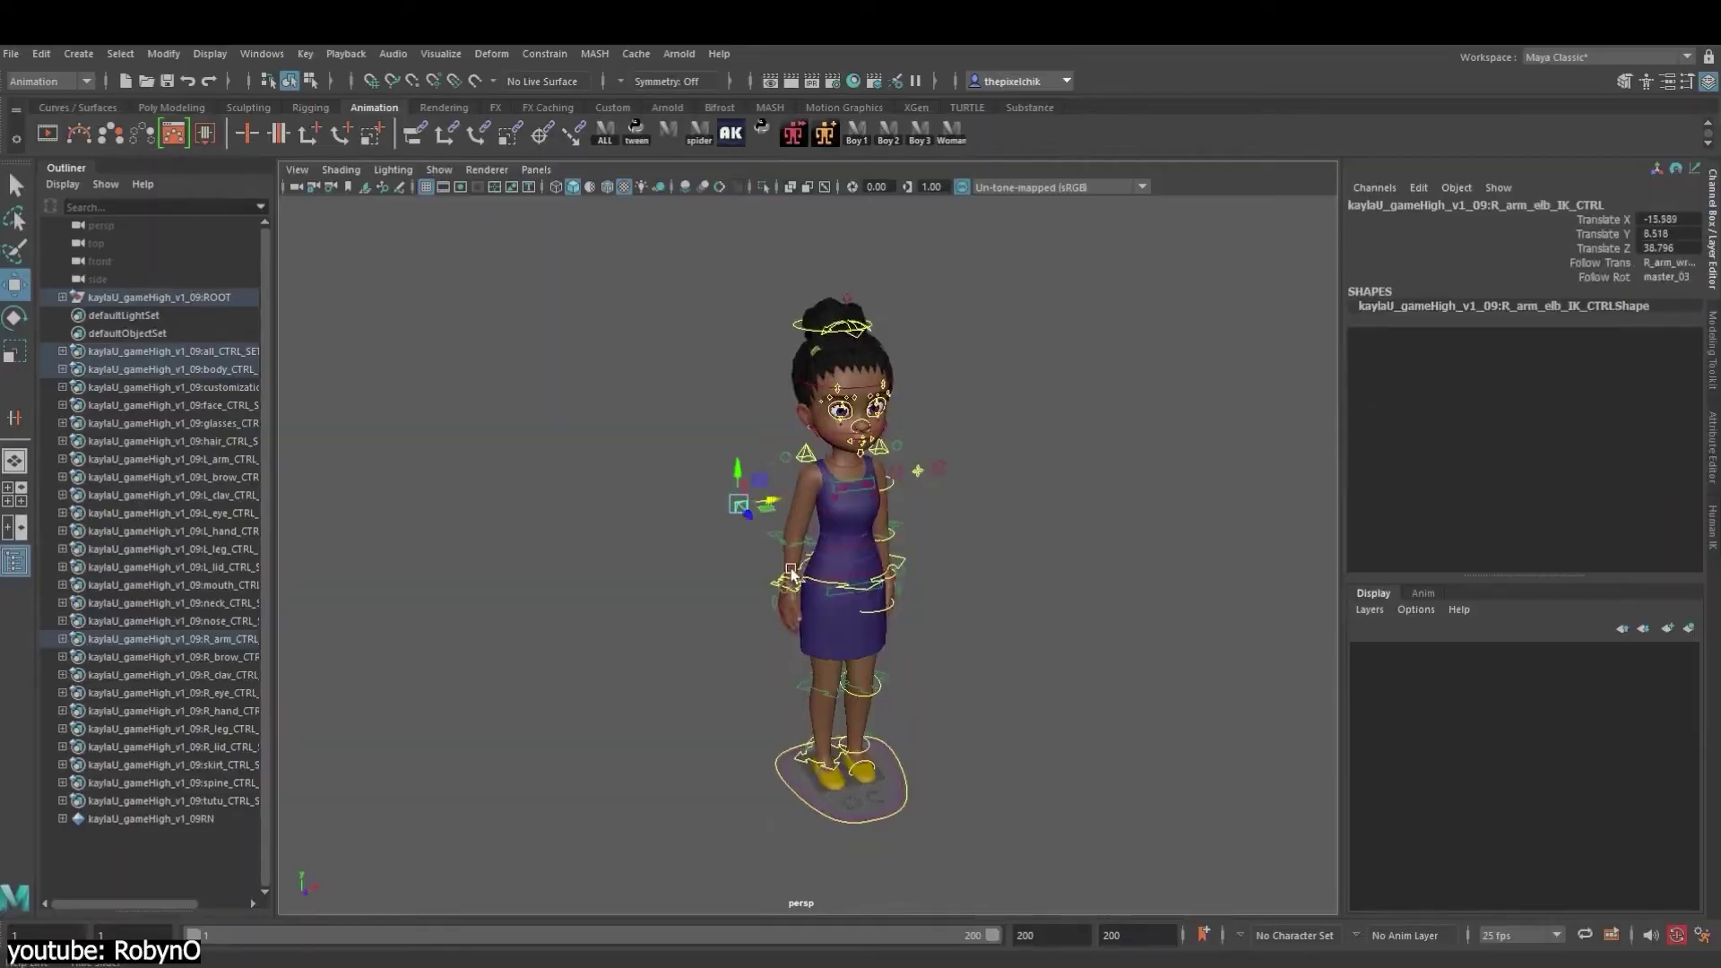
In Maya, select the girl rig's right-arm IK controls and the left shoulder FK control of the outstretched arm.
{"action": "left_click", "coordinate": [797, 581]}
{"action": "left_click", "coordinate": [737, 492]}
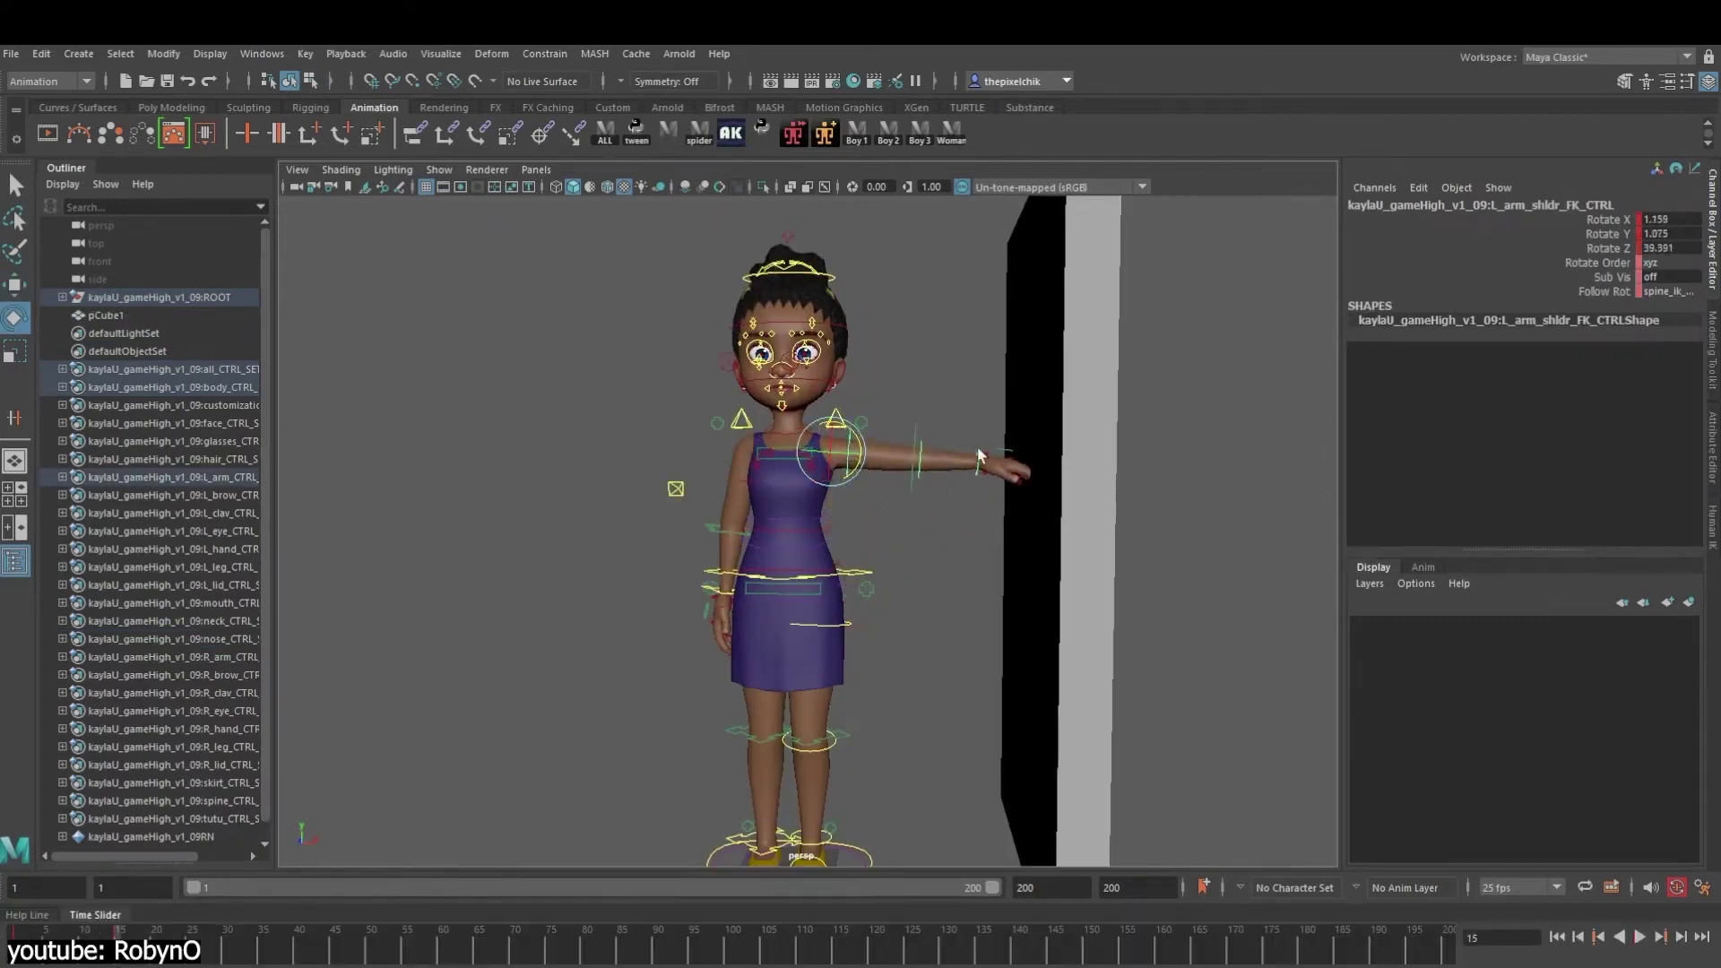
{"action": "mouse_move", "coordinate": [972, 490]}
{"action": "left_mouse_down", "text": "alt"}
{"action": "mouse_move", "coordinate": [985, 538]}
{"action": "mouse_move", "coordinate": [941, 502]}
{"action": "left_mouse_up", "text": "alt"}
{"action": "left_click", "coordinate": [848, 443]}
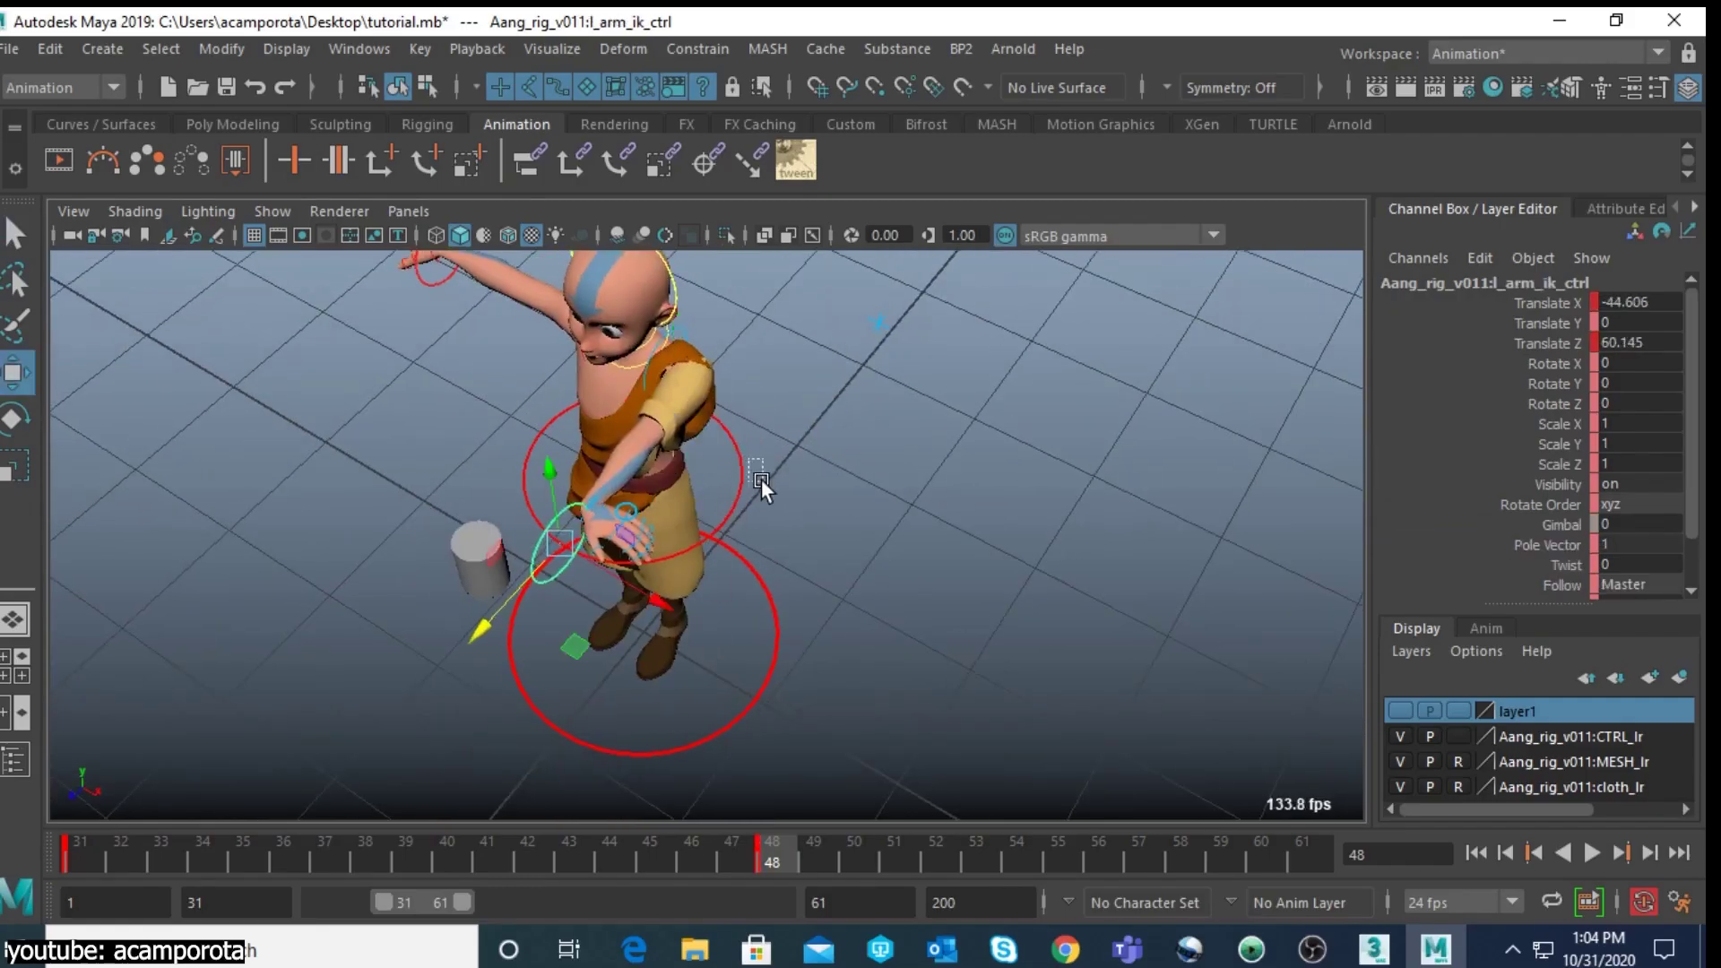
Rotate and move the left-arm IK control at frame 48 so the hand reaches around the cylinder.
{"action": "left_click", "coordinate": [706, 530]}
{"action": "key", "text": "e"}
{"action": "key", "text": "q"}
{"action": "left_click", "coordinate": [546, 540]}
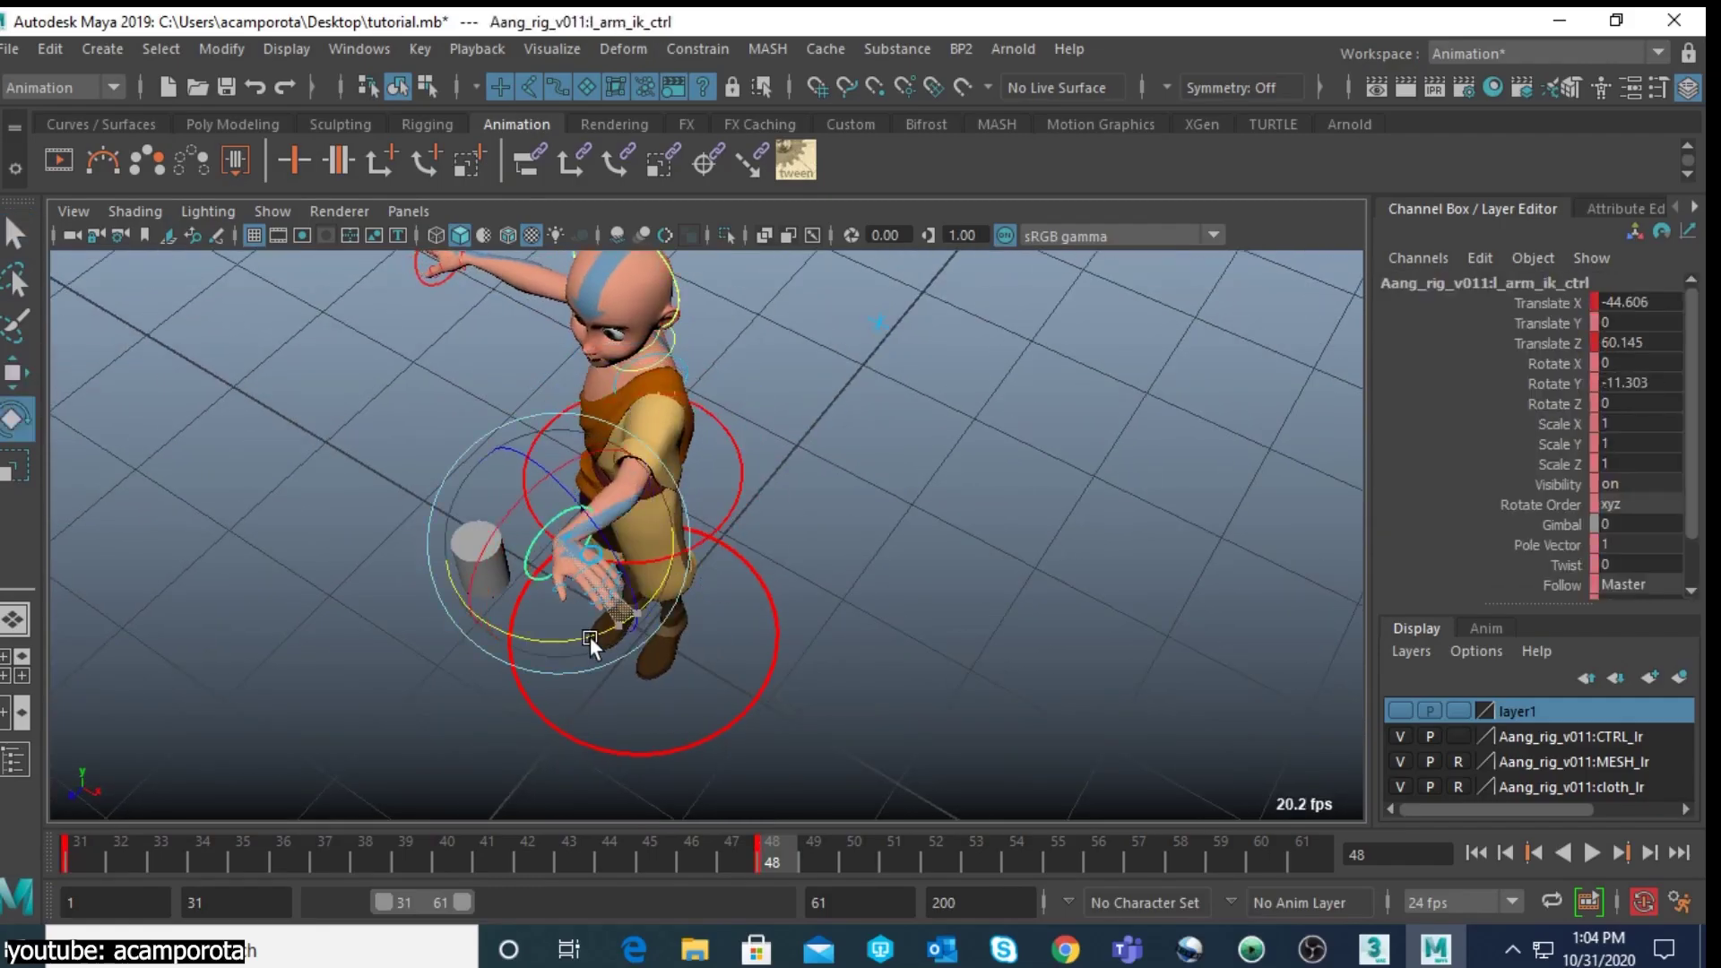
{"action": "left_click_drag", "start_coordinate": [545, 616], "coordinate": [859, 583], "text": "alt"}
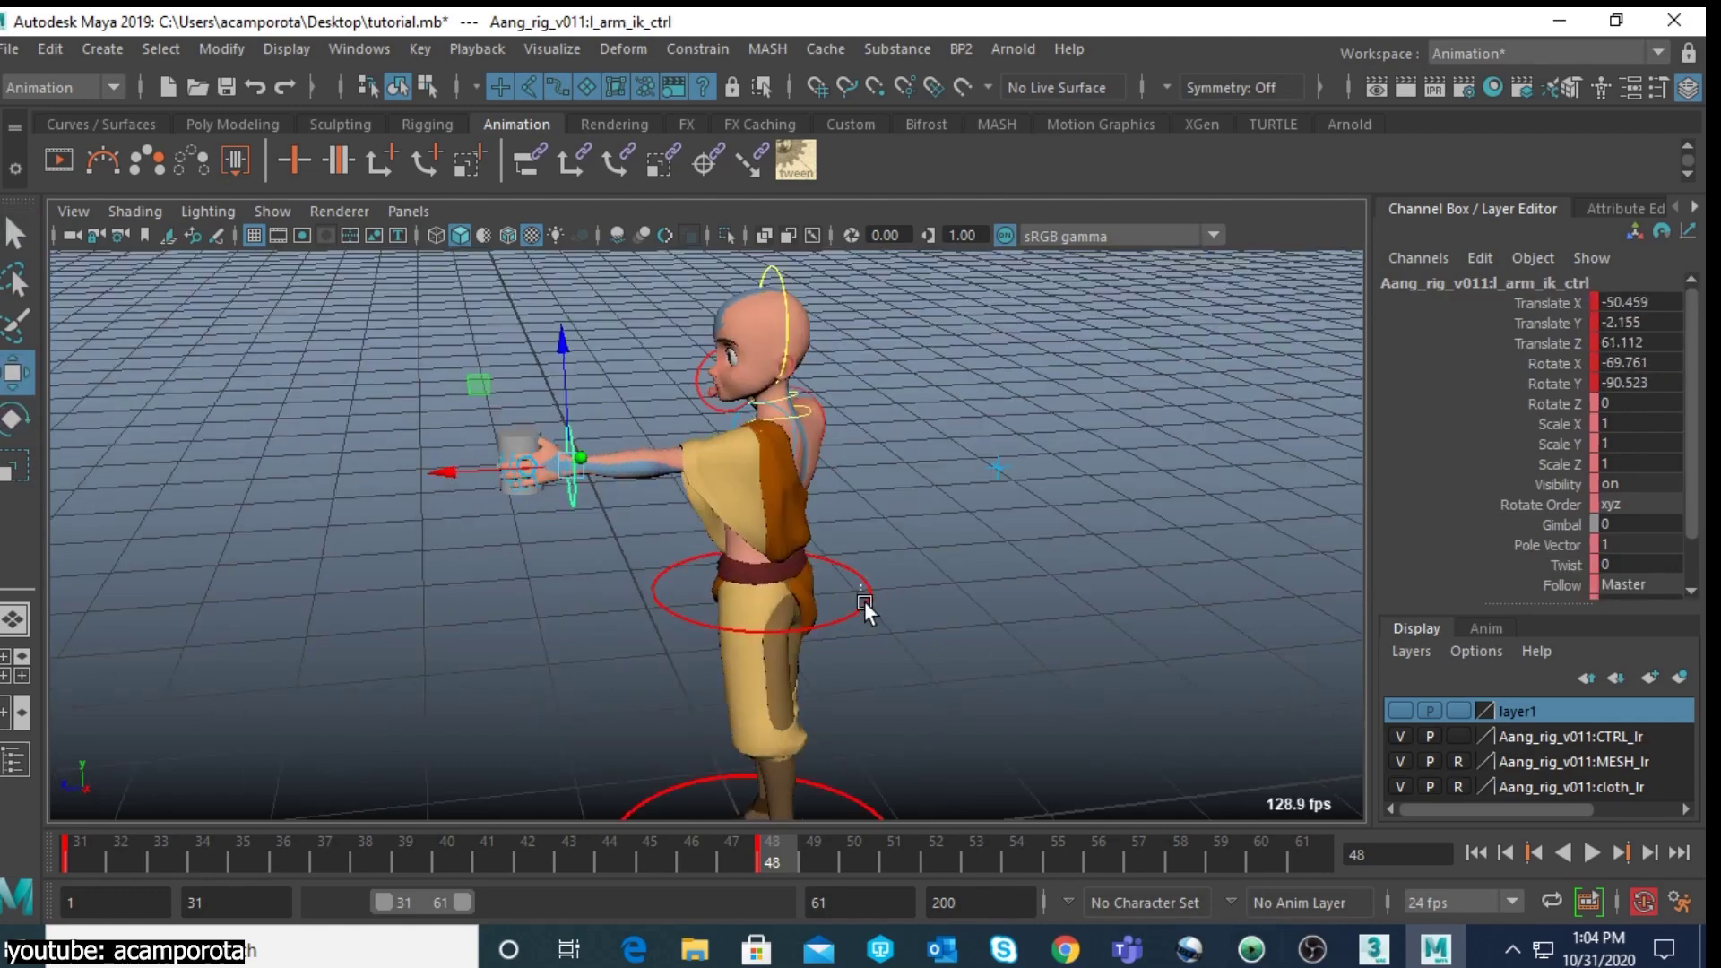
{"action": "left_click", "coordinate": [638, 602]}
{"action": "left_click", "coordinate": [568, 491]}
{"action": "key", "text": "w"}
{"action": "left_click_drag", "start_coordinate": [547, 507], "coordinate": [649, 803], "text": "alt"}
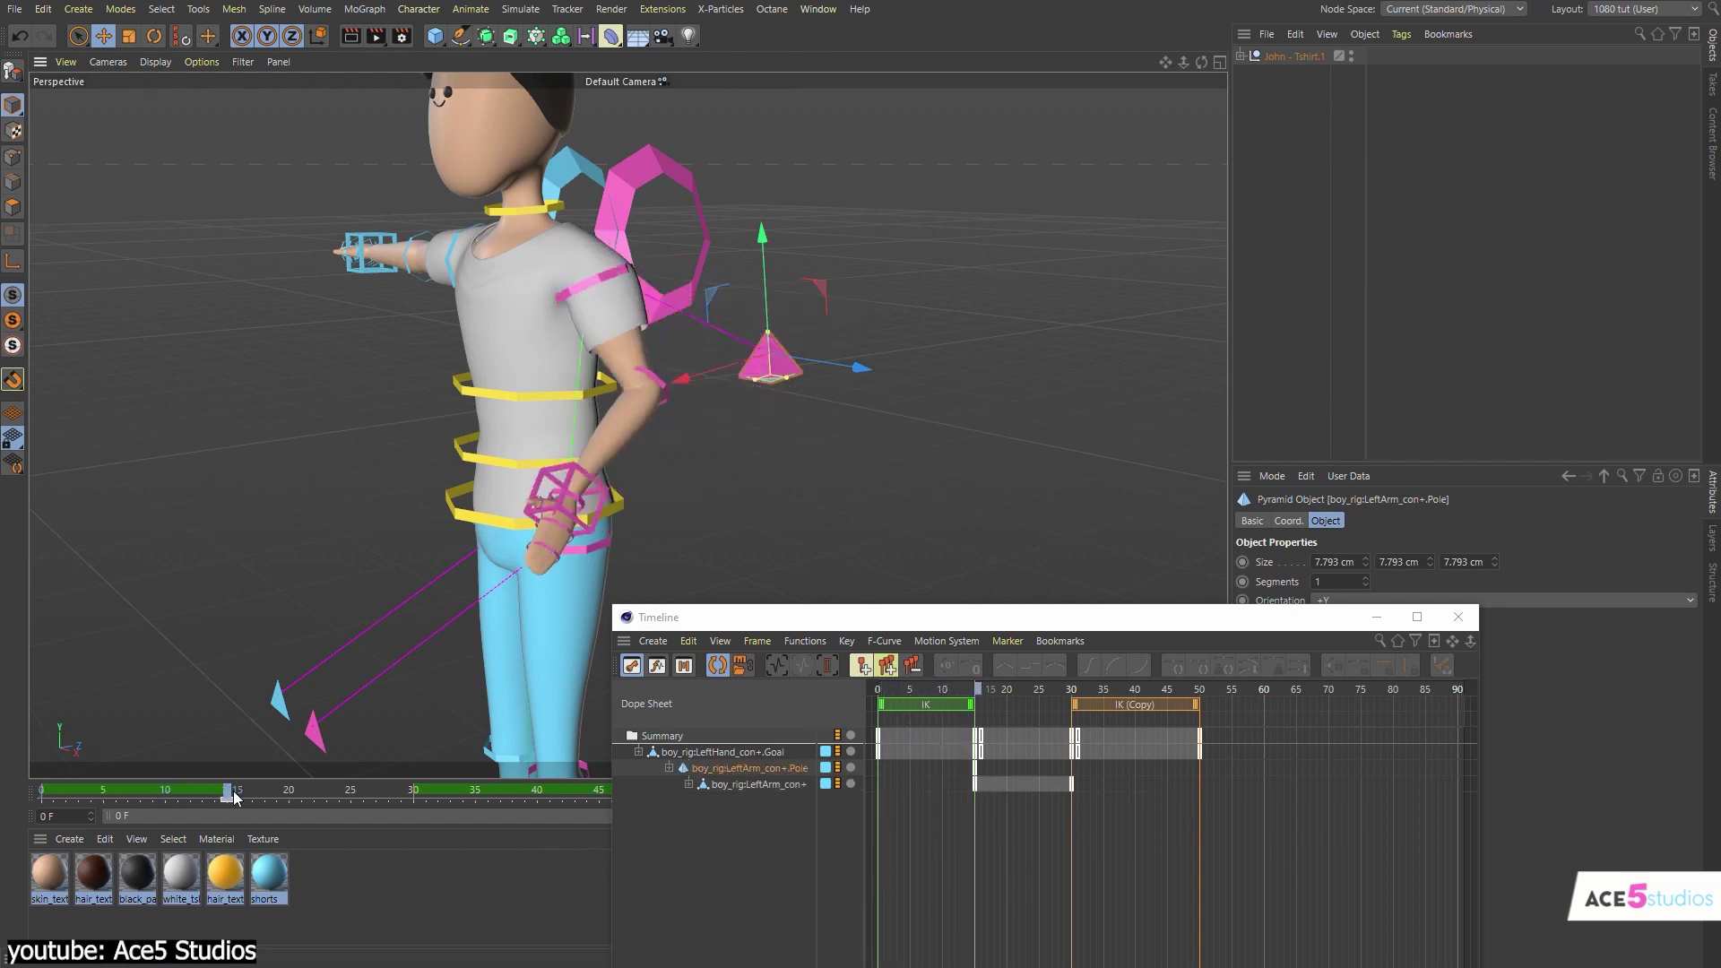
In Cinema 4D, scrub the timeline from about frame 15 to 31 to preview the boy rig's left-arm animation.
{"action": "left_click_drag", "start_coordinate": [233, 794], "coordinate": [430, 805]}
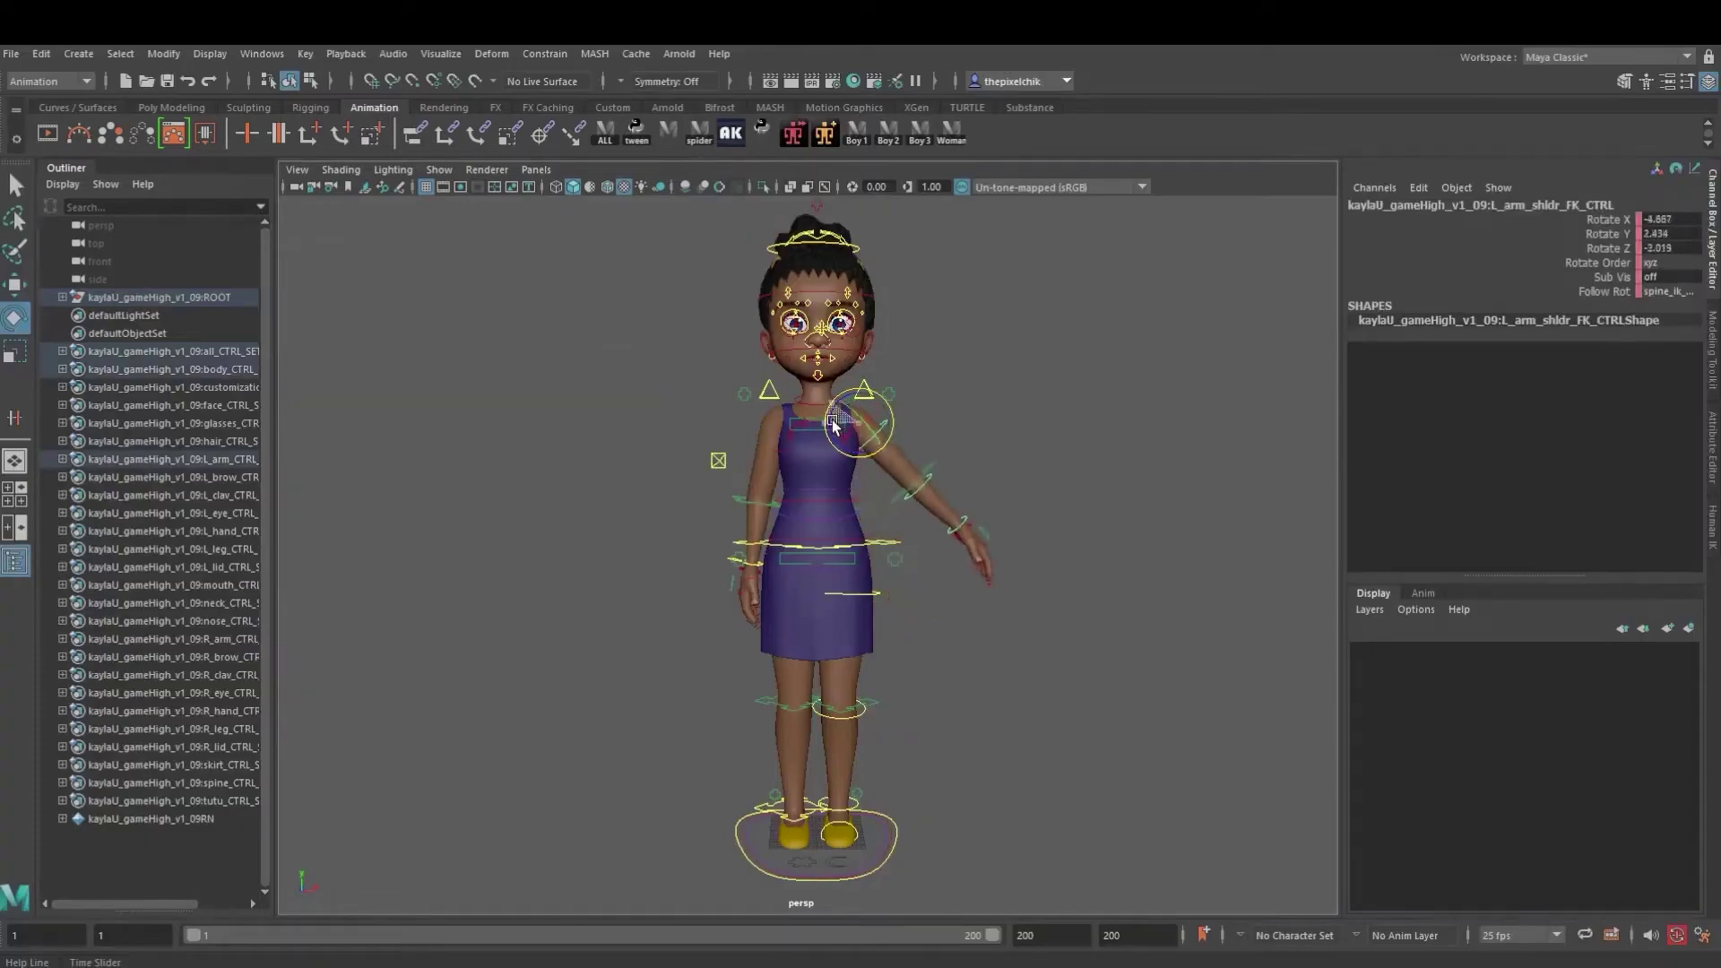
{"action": "left_click_drag", "start_coordinate": [996, 503], "coordinate": [828, 498], "text": "alt"}
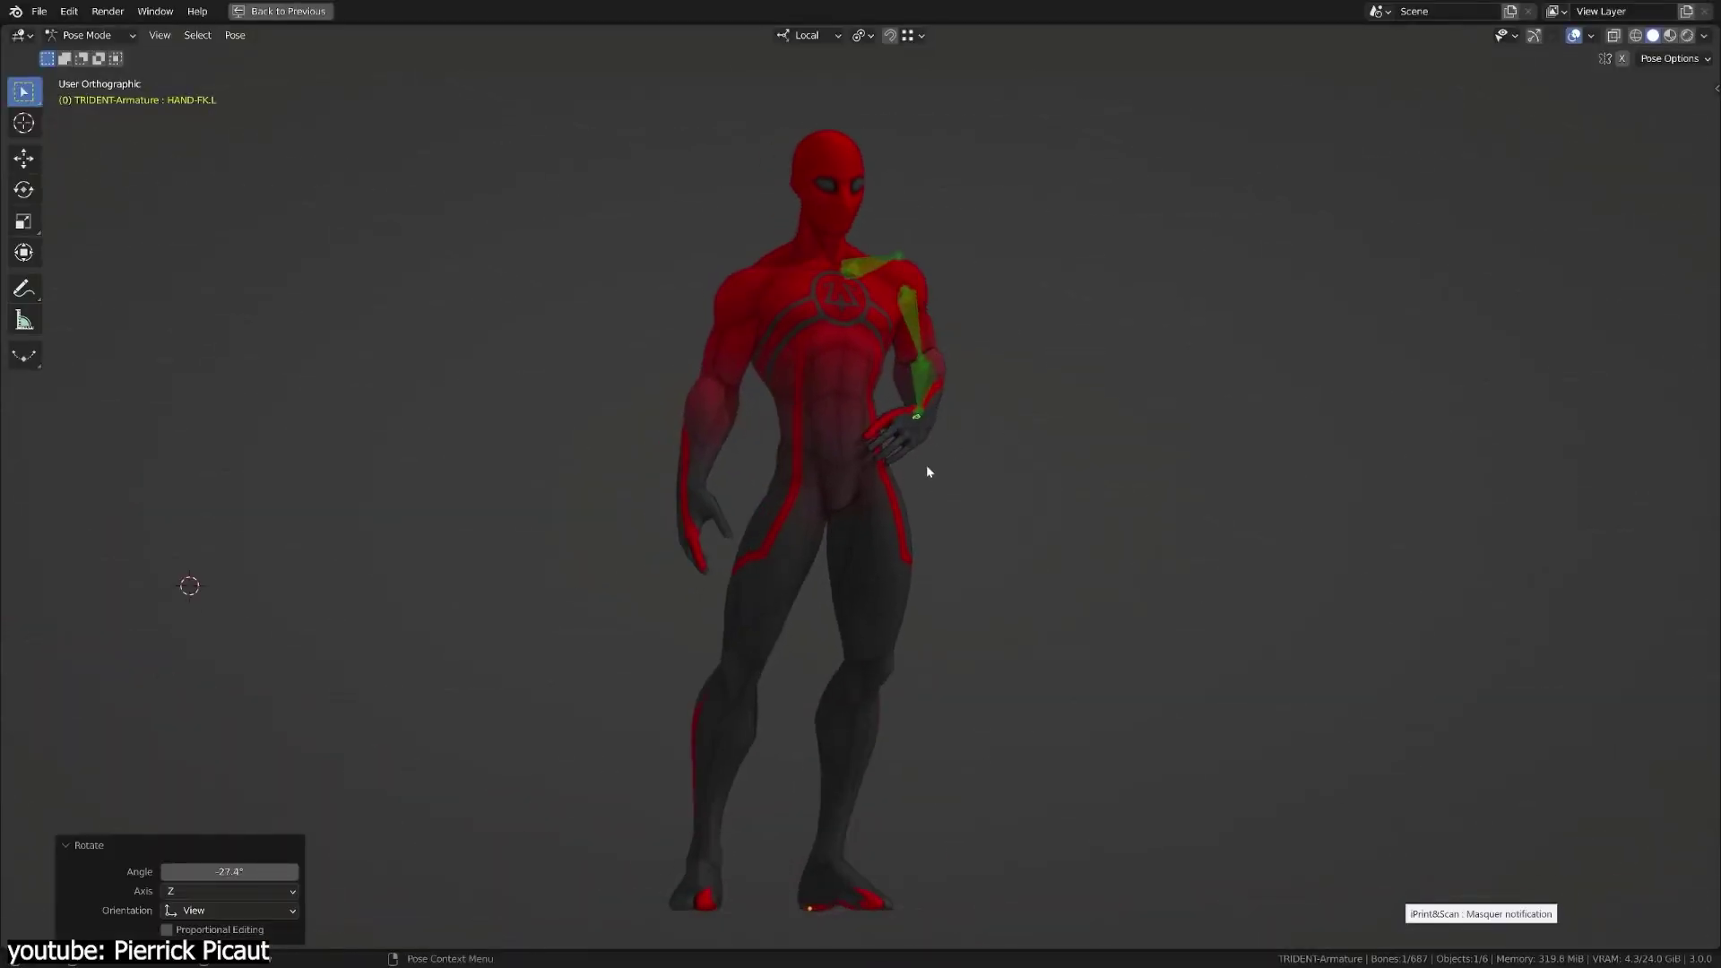
In Blender, rotate a left-arm FK bone to adjust the red-suited character's arm pose.
{"action": "middle_click_drag", "start_coordinate": [927, 468], "coordinate": [916, 372]}
{"action": "left_click", "coordinate": [897, 376]}
{"action": "key", "text": "r"}
{"action": "left_click", "coordinate": [815, 478]}
{"action": "middle_click_drag", "start_coordinate": [815, 478], "coordinate": [929, 530]}
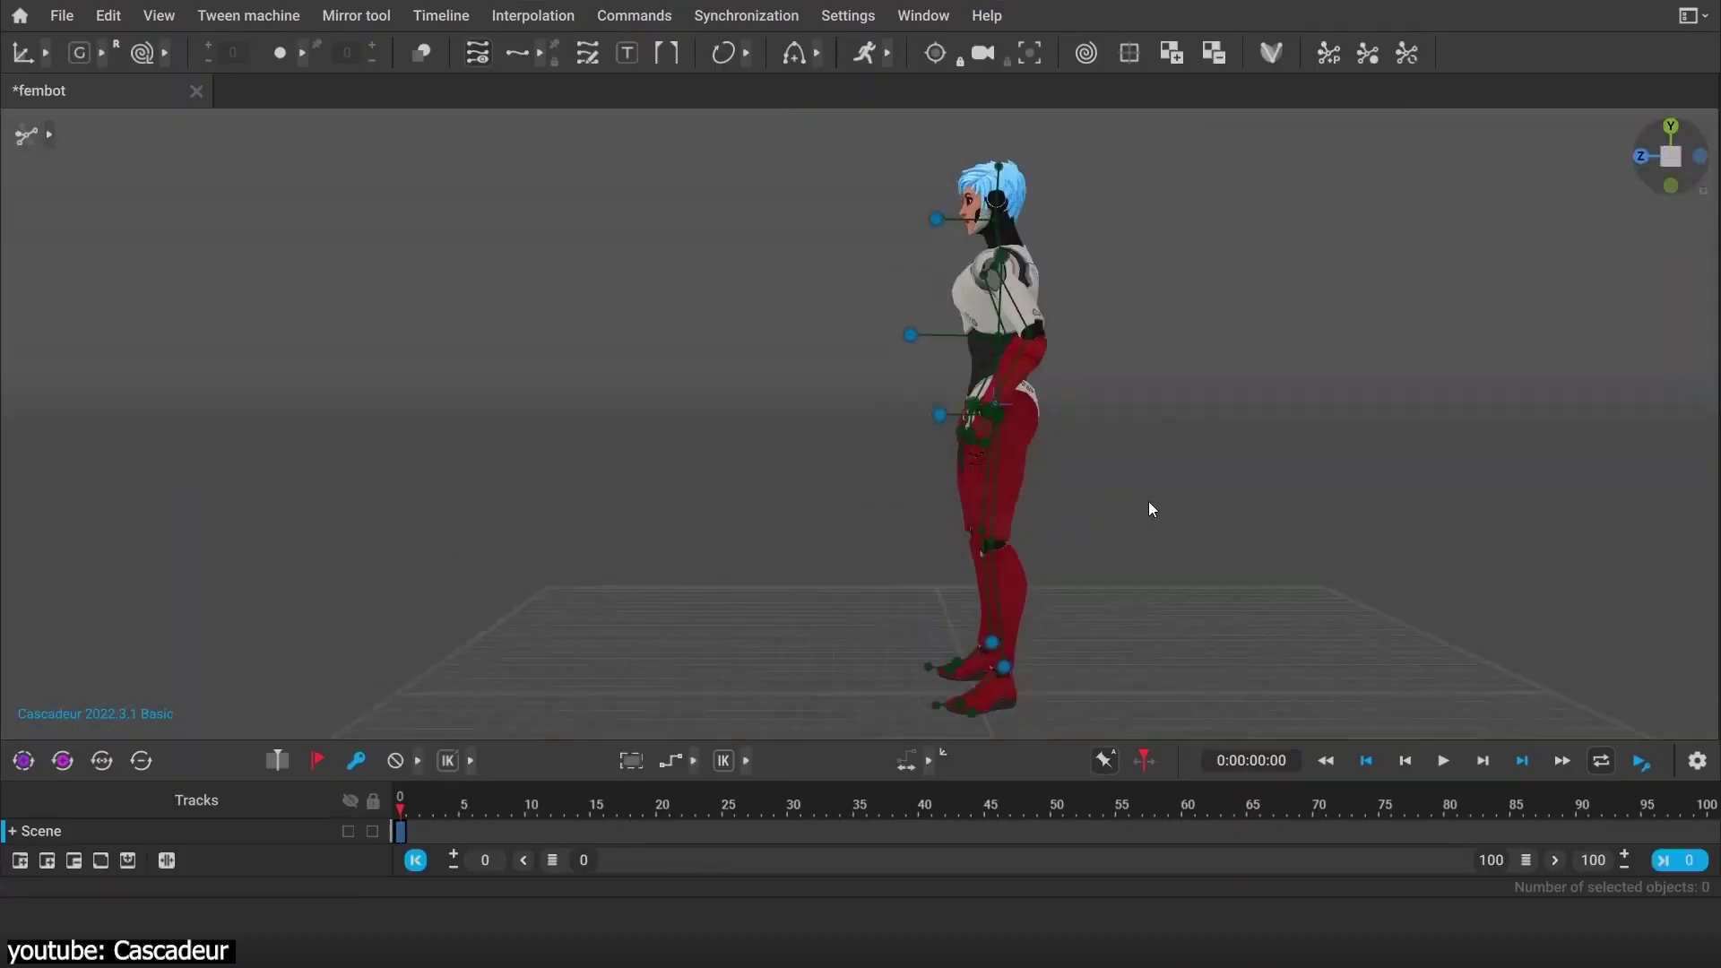
In Cascadeur, move the fembot's front foot forward and lower the pelvis into a kneeling lunge.
{"action": "left_click", "coordinate": [941, 660]}
{"action": "left_click_drag", "start_coordinate": [941, 660], "coordinate": [761, 660]}
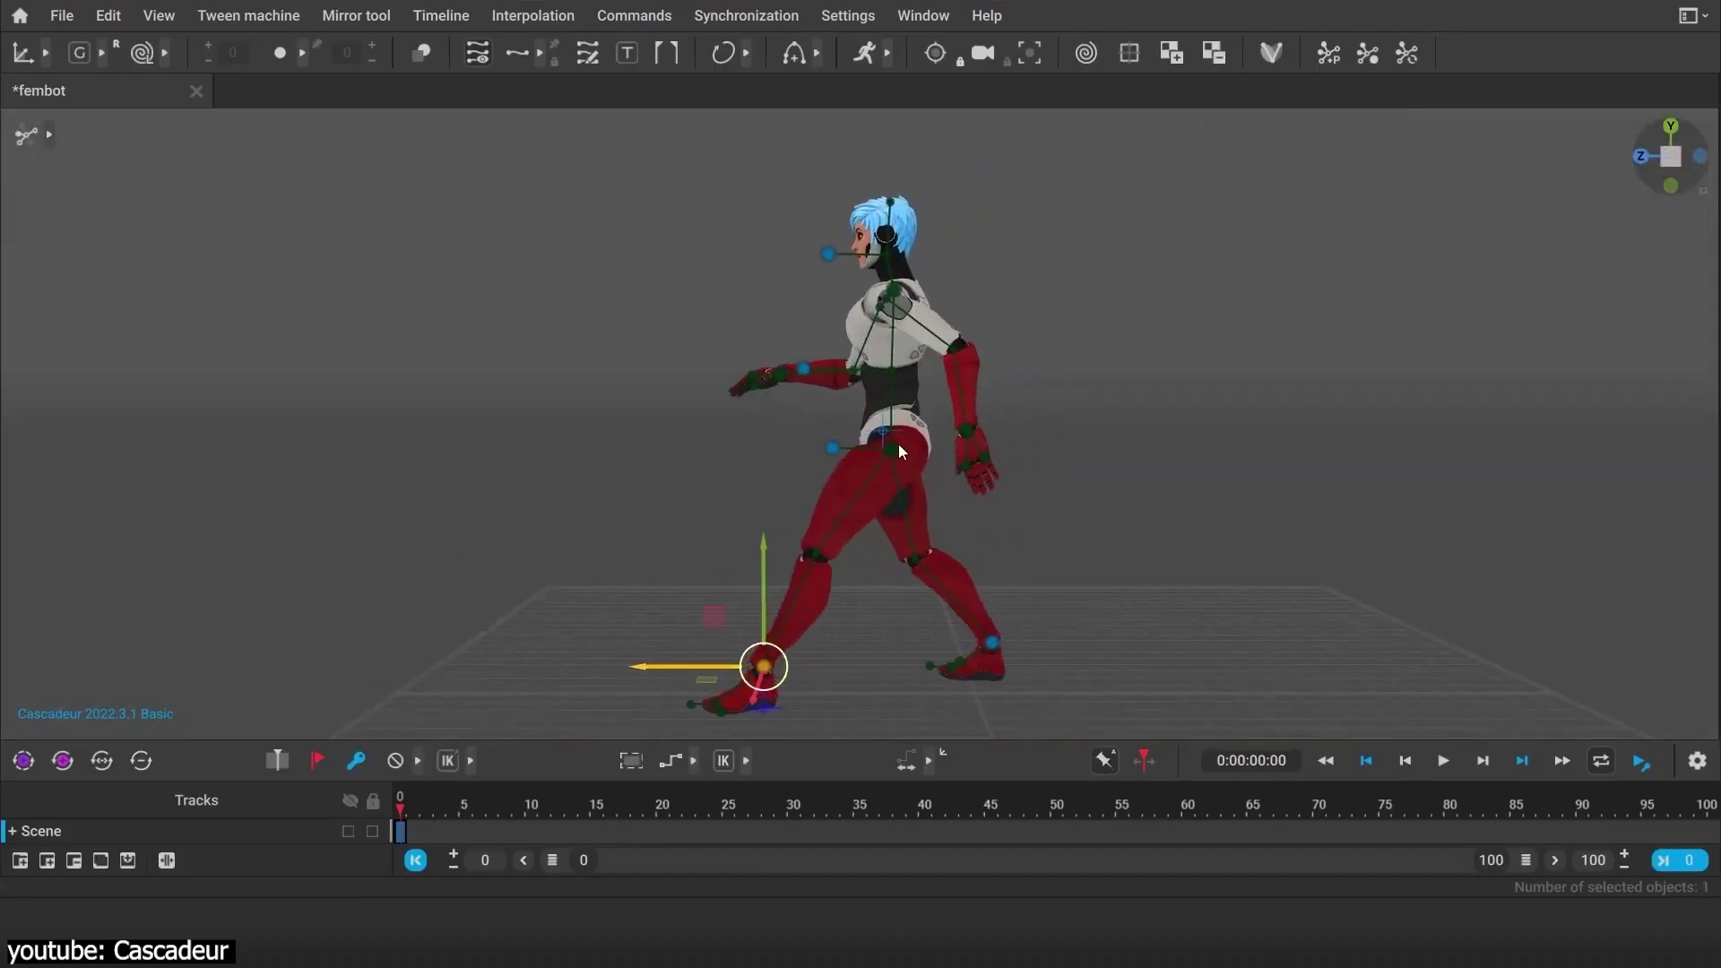
{"action": "left_click_drag", "start_coordinate": [894, 441], "coordinate": [887, 513]}
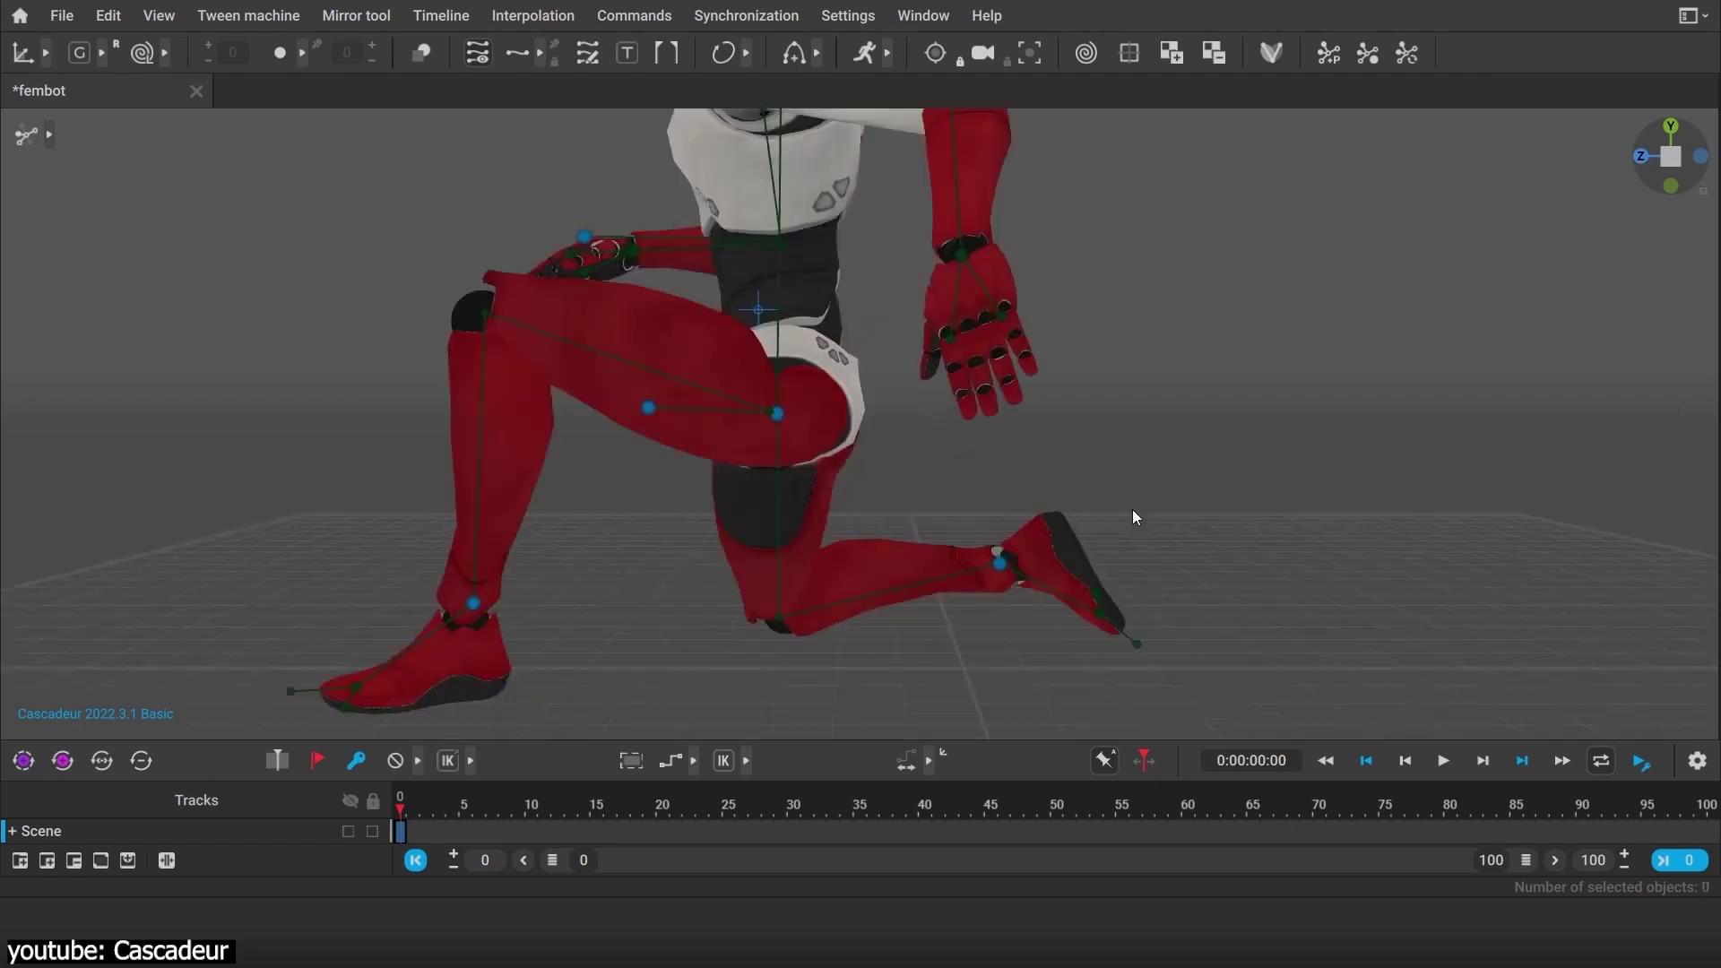
Move the kneeling fembot's rear ankle control slightly forward and down.
{"action": "left_click", "coordinate": [997, 583]}
{"action": "left_click_drag", "start_coordinate": [997, 583], "coordinate": [971, 614]}
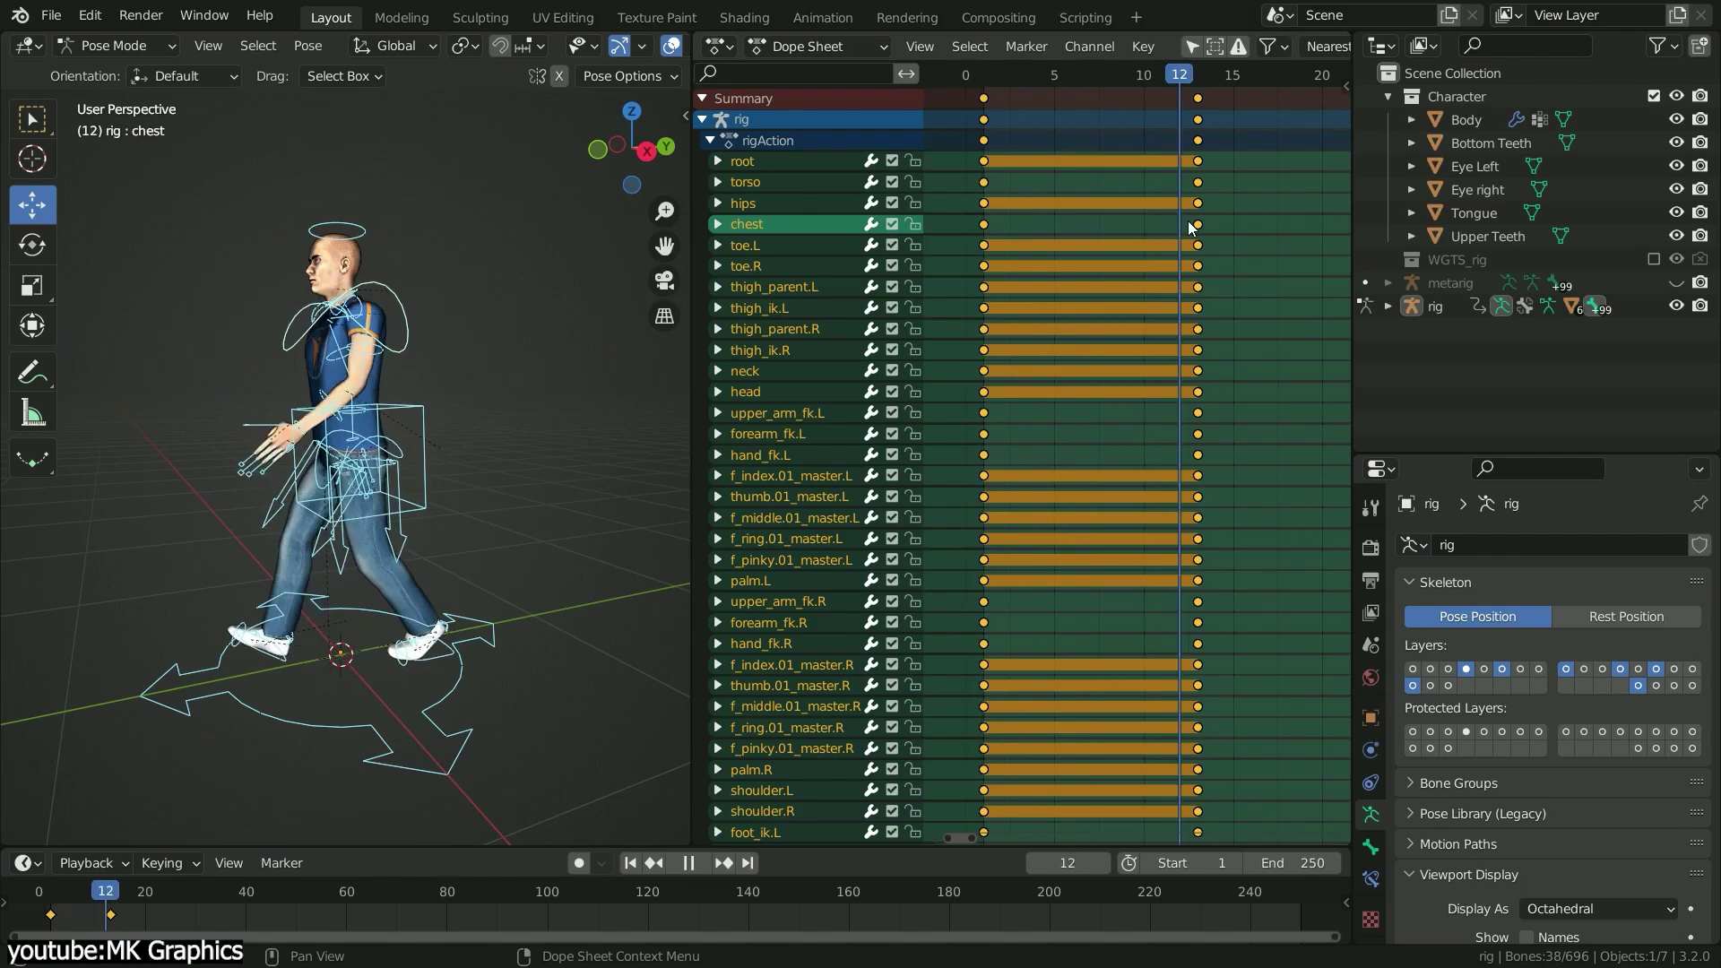
In Blender, stop the playback of the character's walk animation.
{"action": "key", "text": "space"}
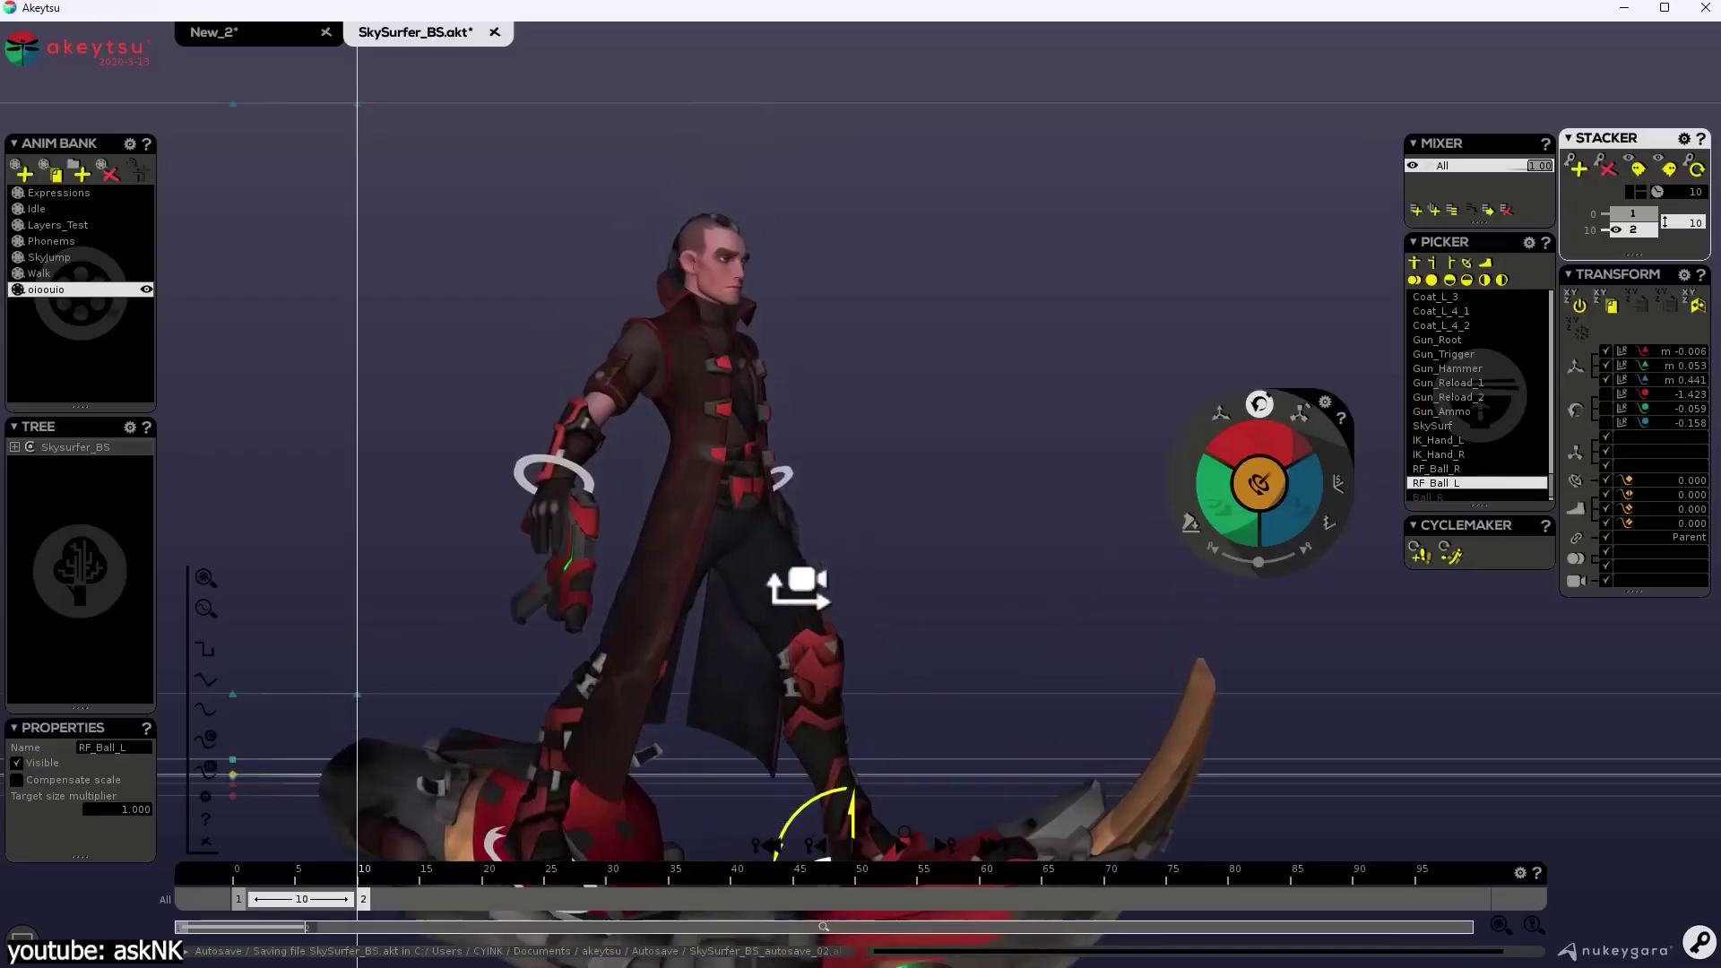
In Akeytsu, select the left foot's RF_Ball_L control in rotation mode and move the timeline to about frame 12.
{"action": "scroll", "coordinate": [798, 576], "scroll_direction": "up", "scroll_amount": 6}
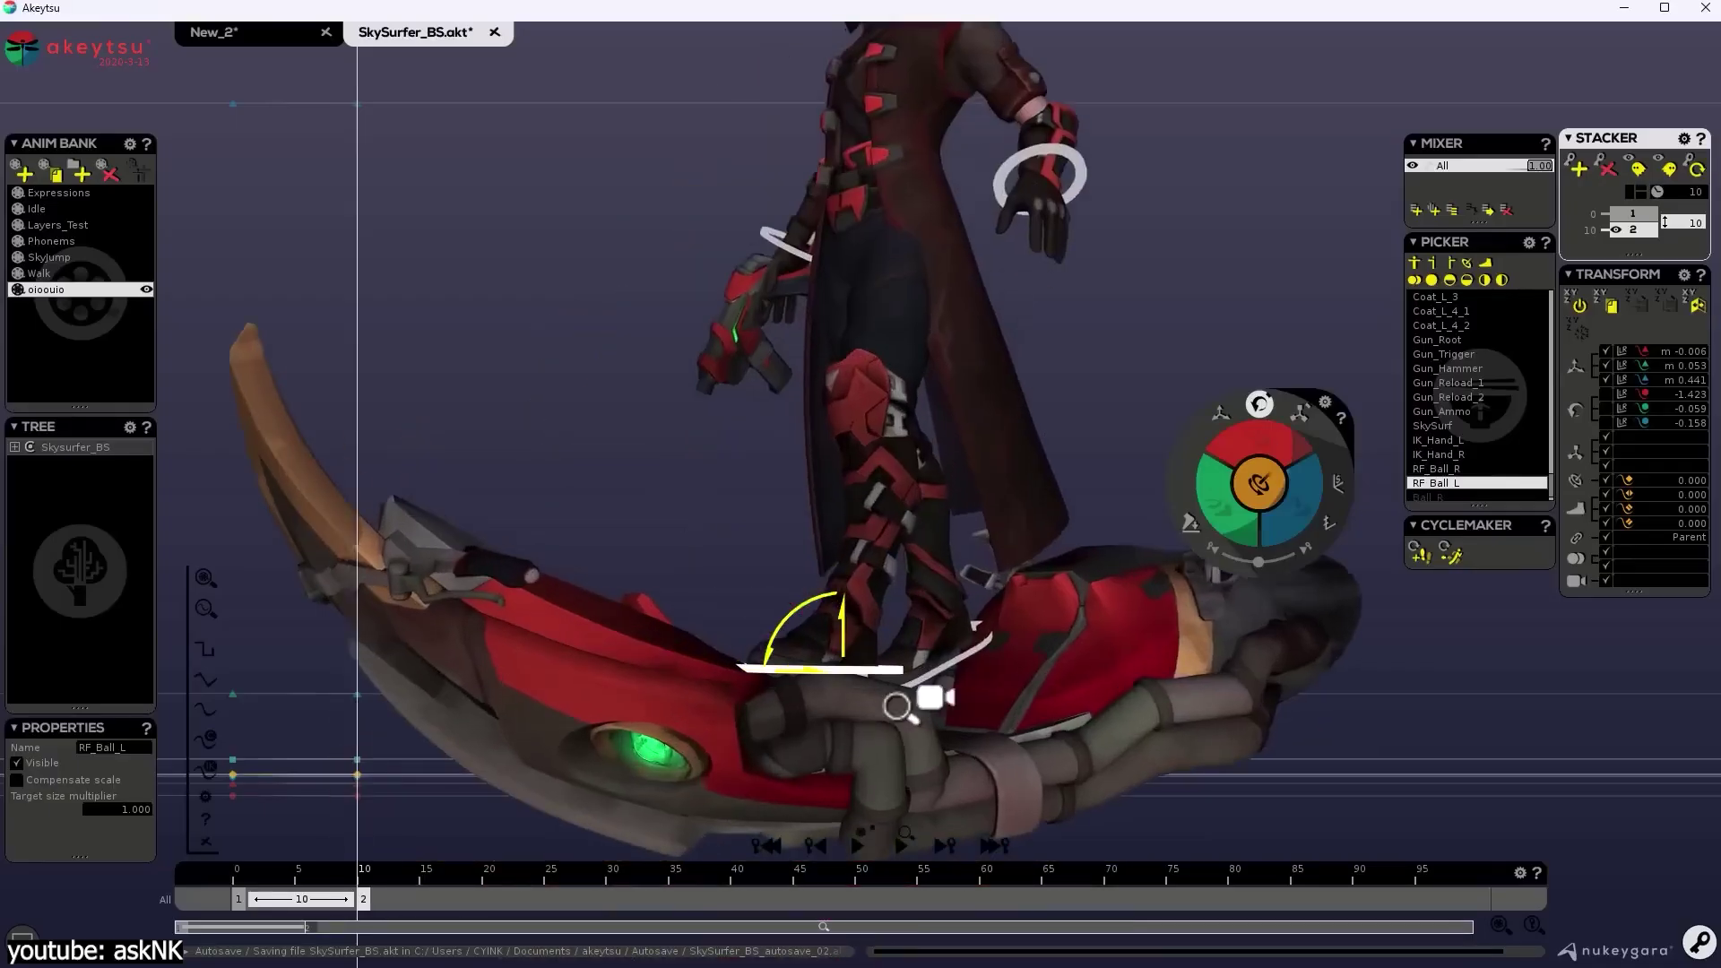
{"action": "middle_click_drag", "start_coordinate": [907, 638], "coordinate": [853, 674]}
{"action": "left_click", "coordinate": [856, 668]}
{"action": "left_click", "coordinate": [1262, 406]}
{"action": "scroll", "coordinate": [825, 661], "scroll_direction": "down", "scroll_amount": 6}
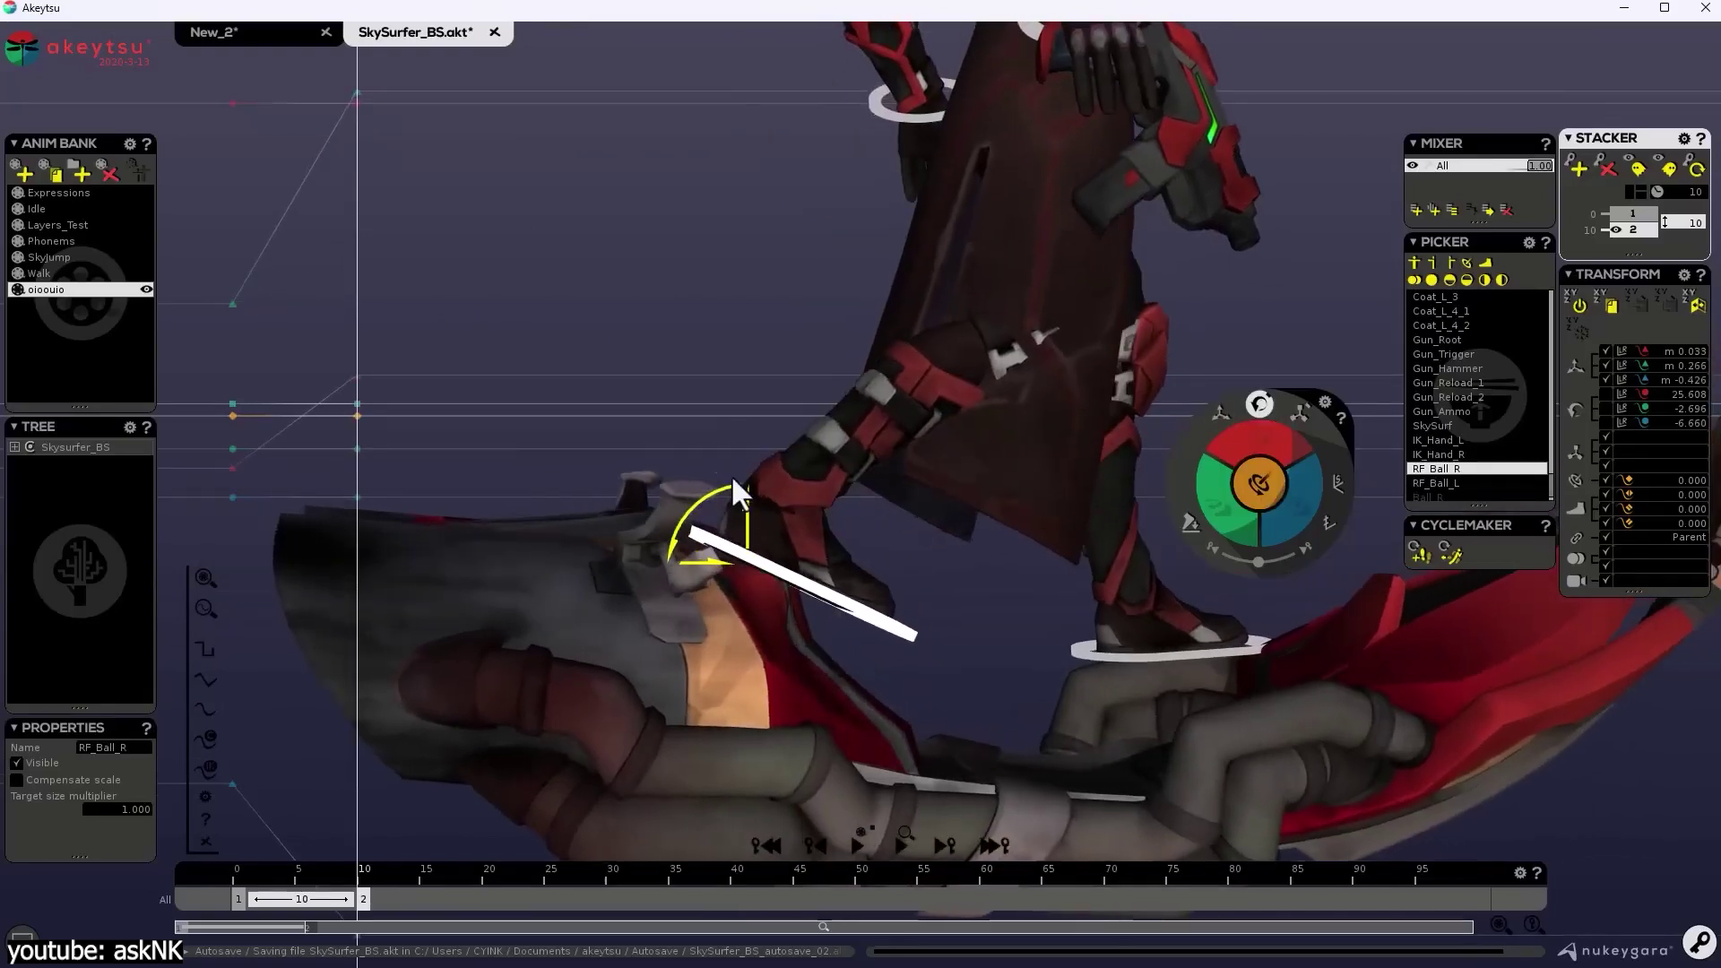
{"action": "left_click", "coordinate": [394, 869]}
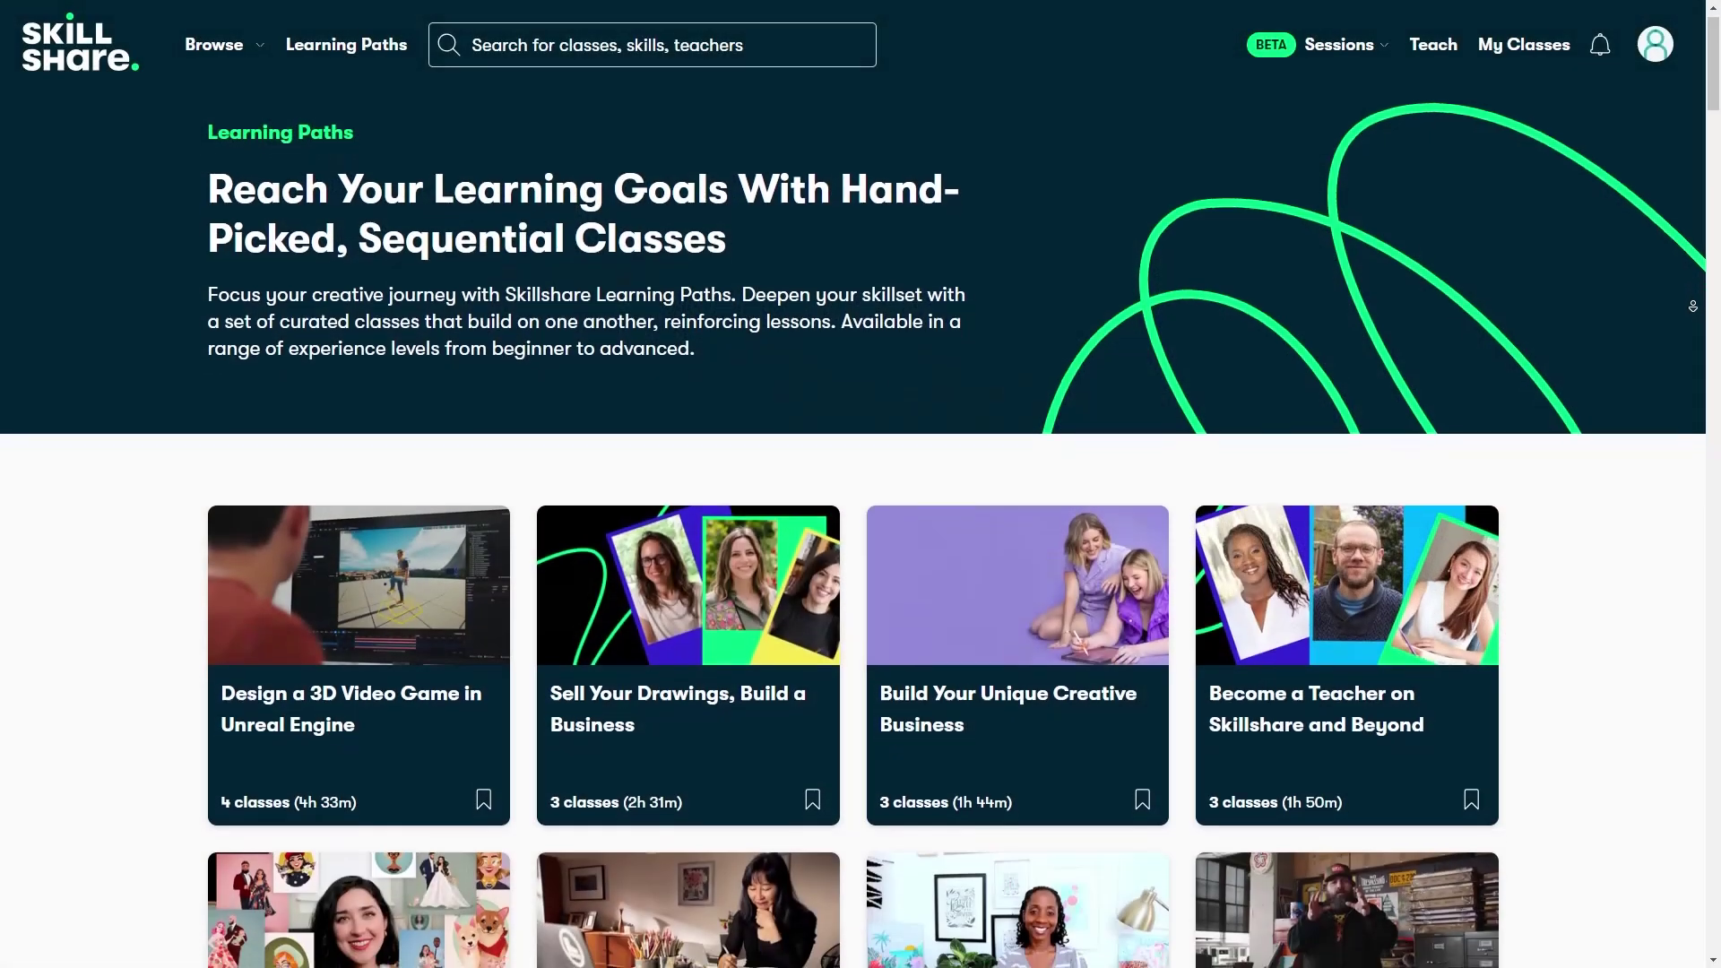
On Skillshare, browse the learning paths and the featured and popular classes.
{"action": "scroll", "coordinate": [1692, 313], "scroll_direction": "down", "scroll_amount": 3}
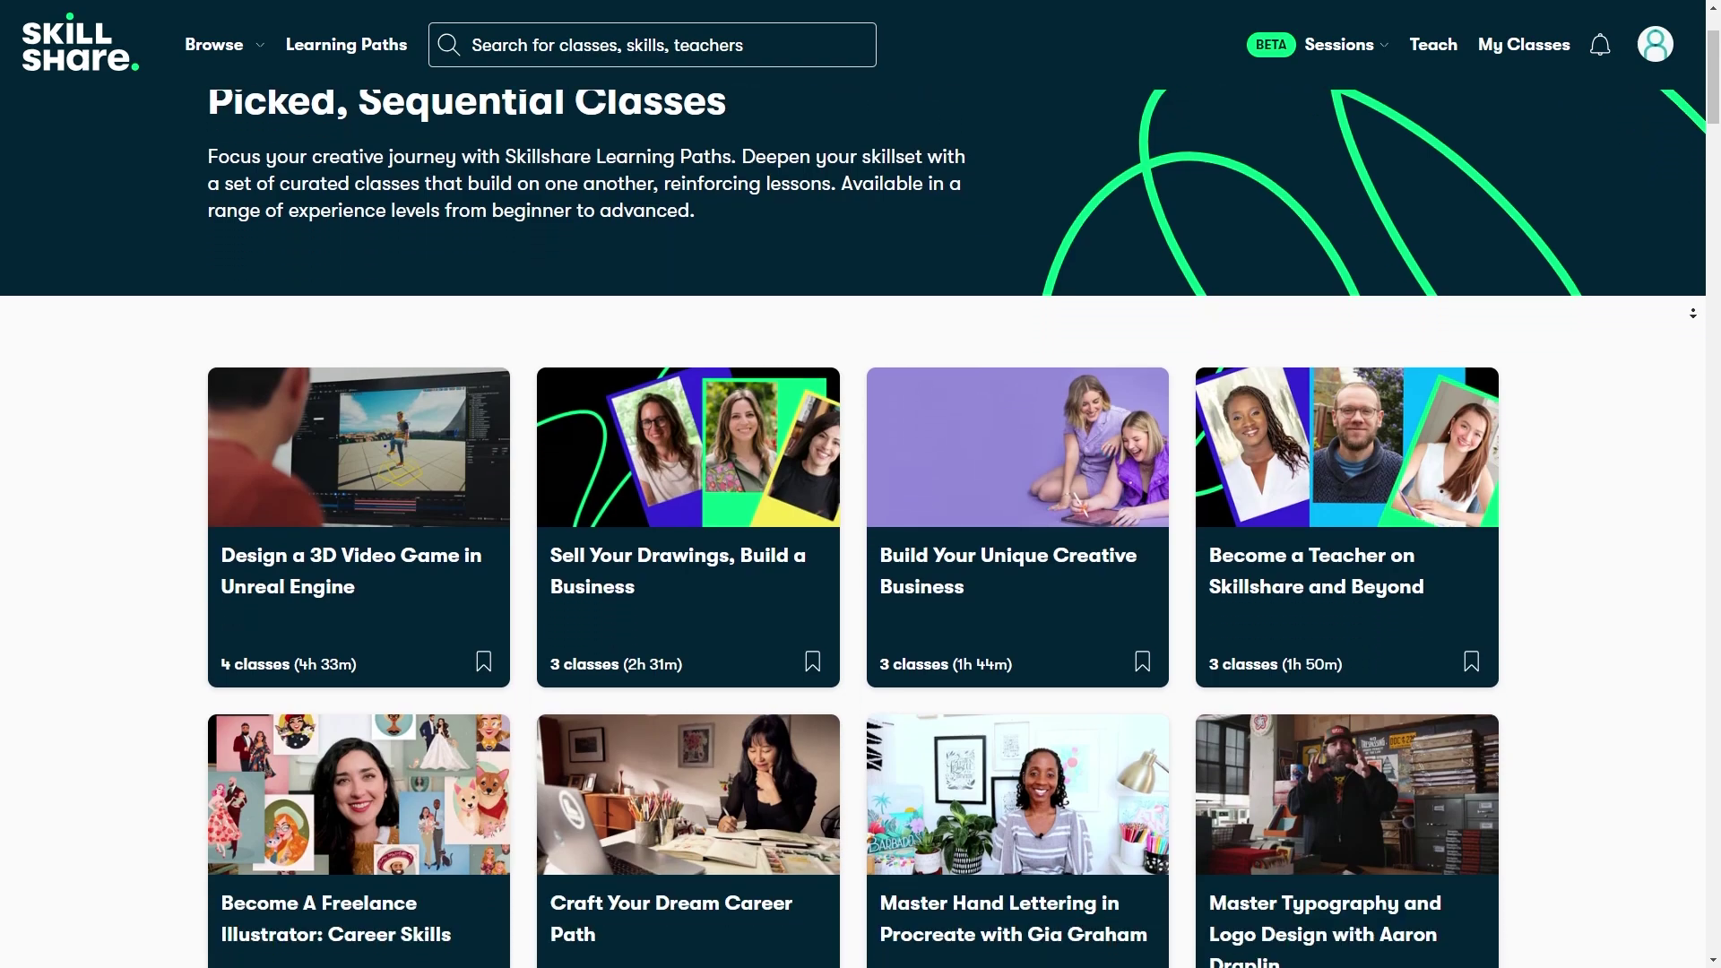
{"action": "scroll", "coordinate": [1692, 313], "scroll_direction": "down", "scroll_amount": 7}
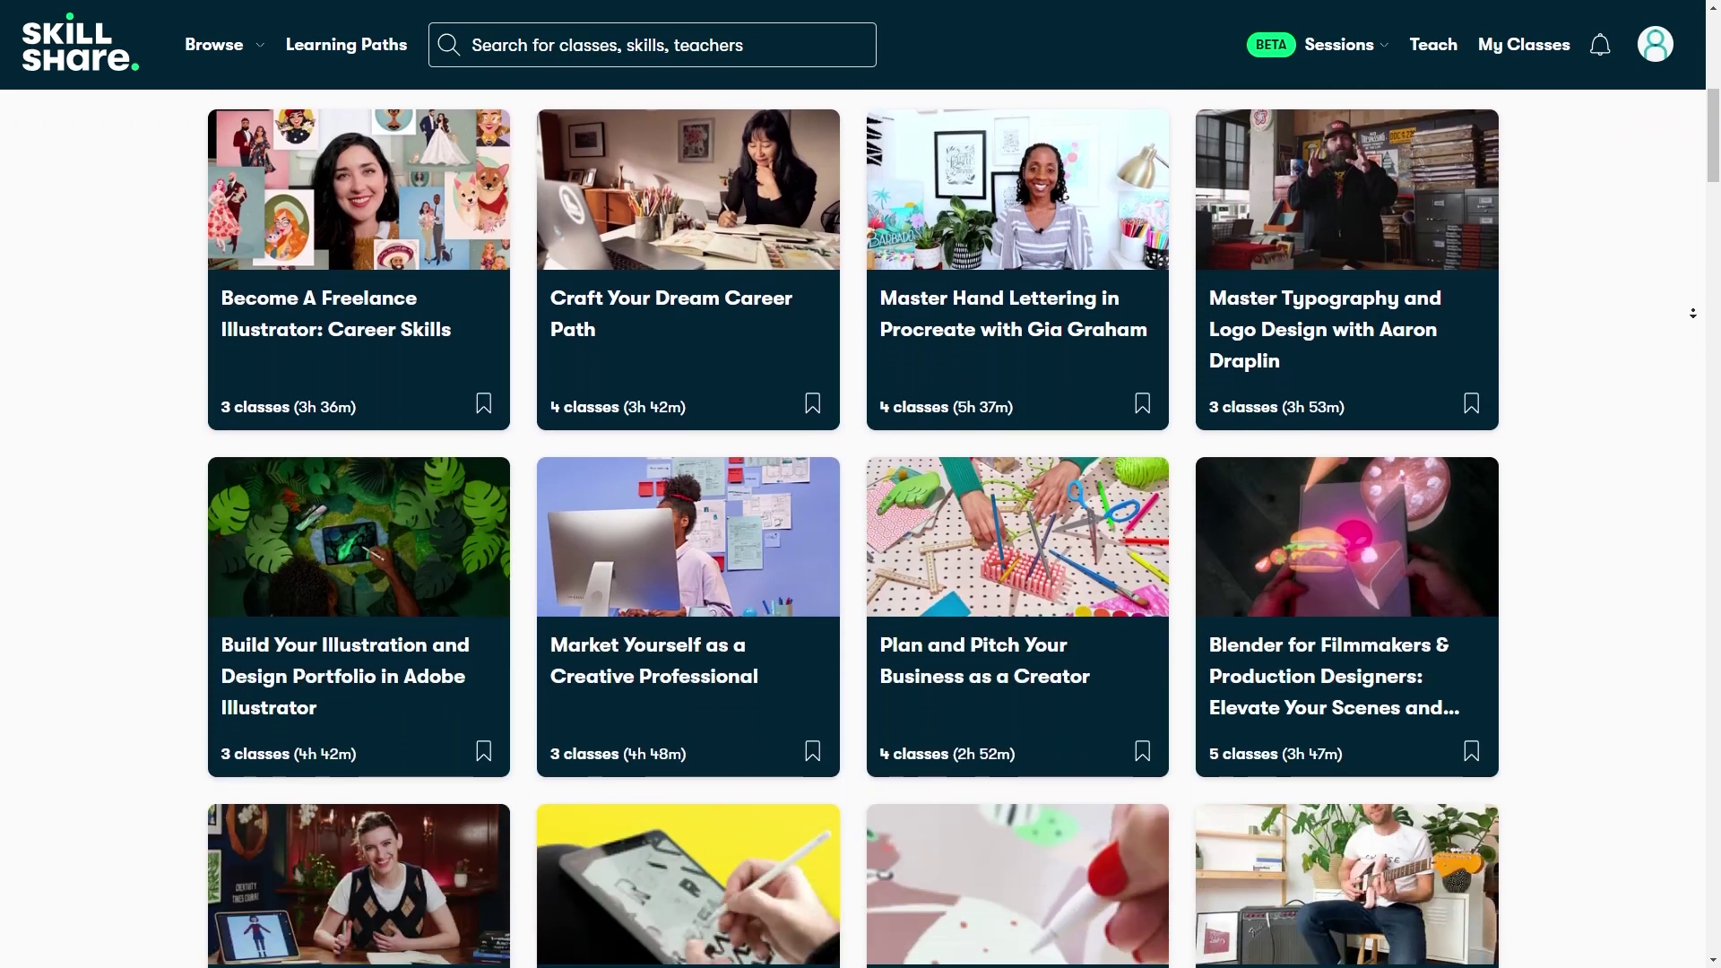
{"action": "scroll", "coordinate": [1692, 312], "scroll_direction": "down", "scroll_amount": 2}
{"action": "scroll", "coordinate": [1697, 361], "scroll_direction": "down", "scroll_amount": 3}
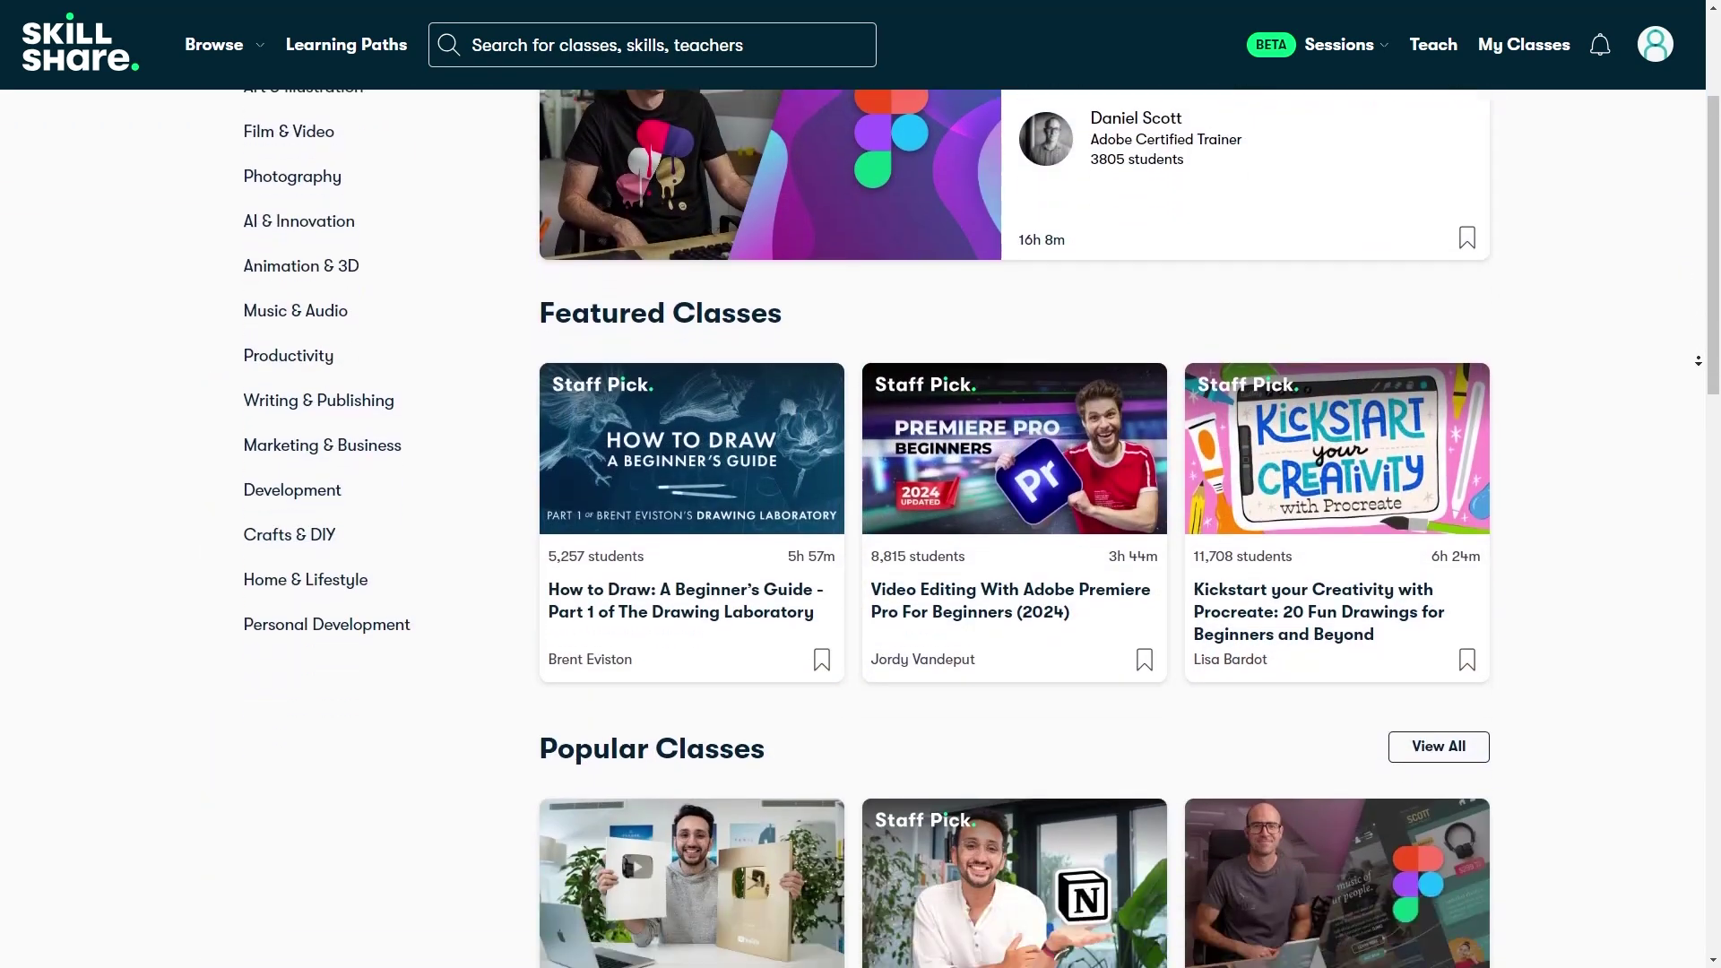
{"action": "scroll", "coordinate": [1697, 361], "scroll_direction": "down", "scroll_amount": 4}
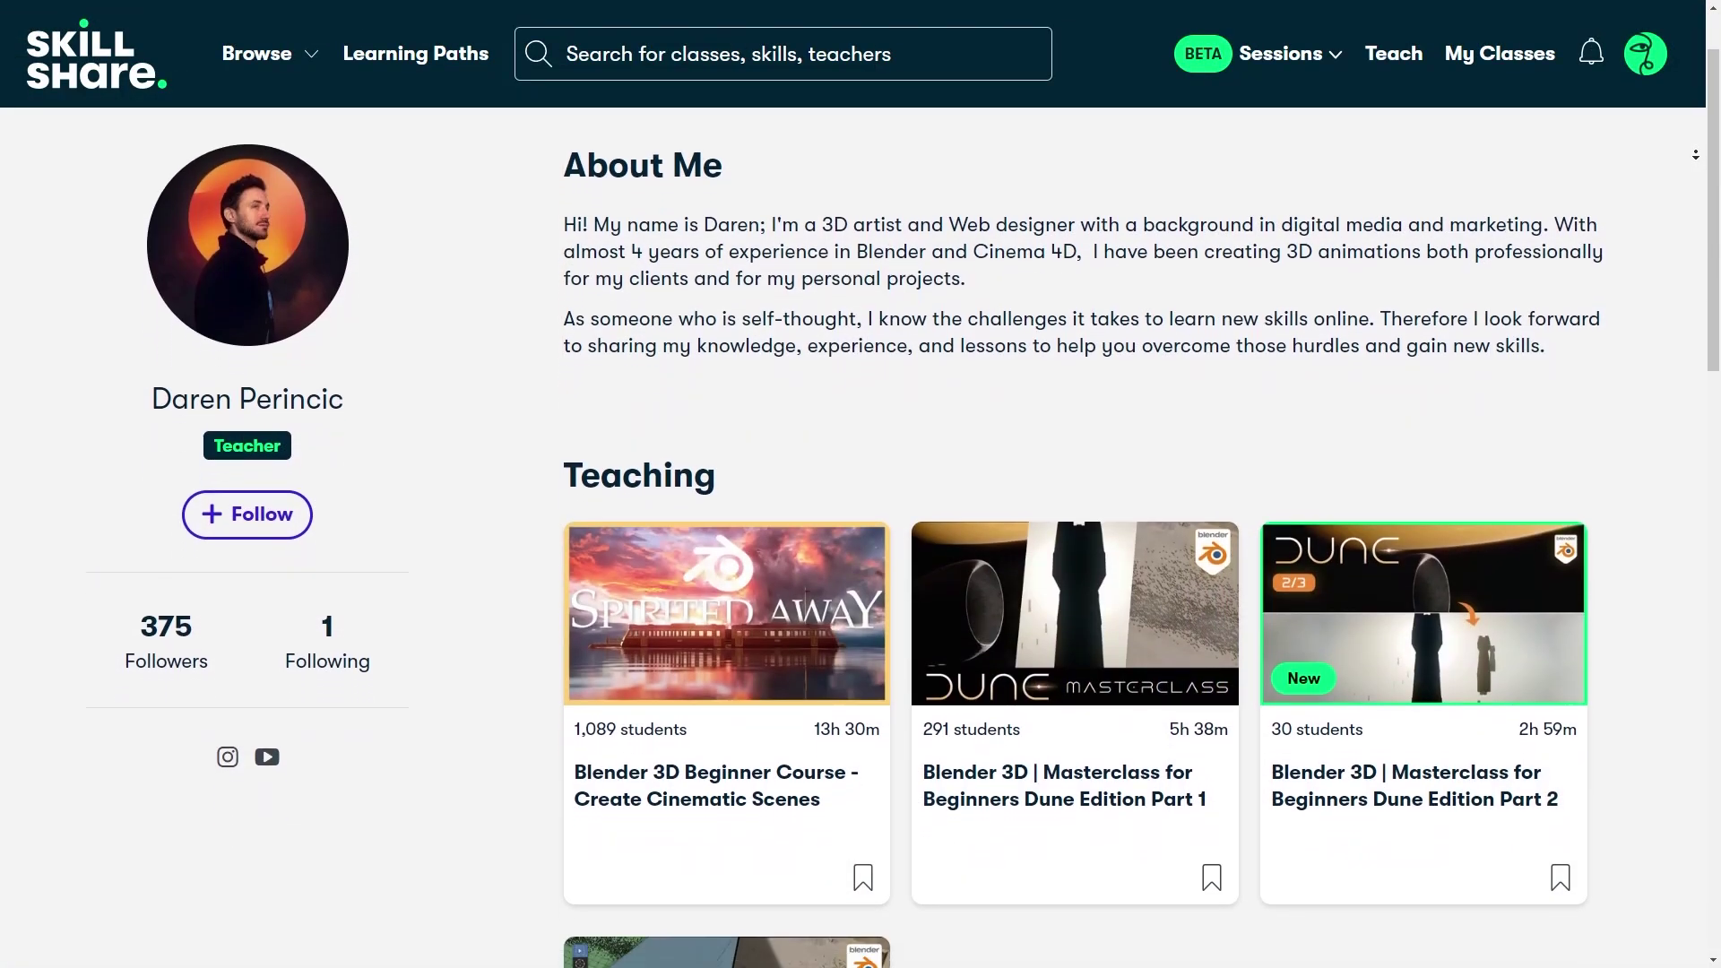
Look through the Blender classes listed under Teaching on the teacher's profile page.
{"action": "scroll", "coordinate": [861, 537], "scroll_direction": "down", "scroll_amount": 2}
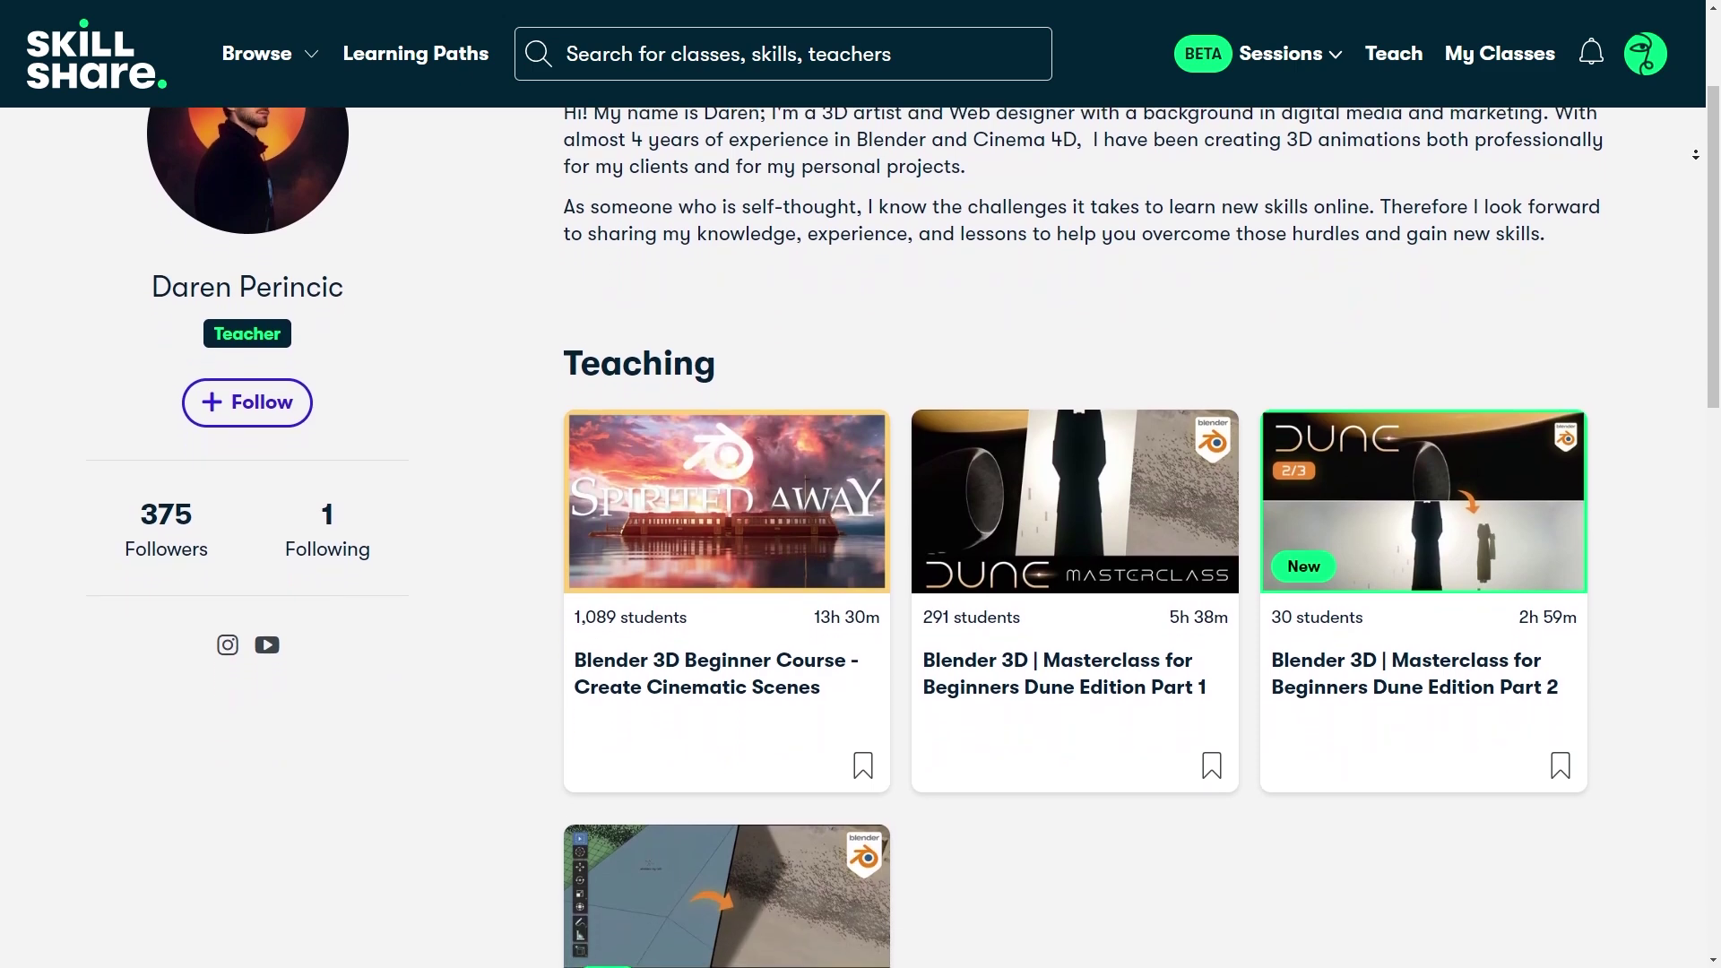
{"action": "scroll", "coordinate": [860, 537], "scroll_direction": "down", "scroll_amount": 2}
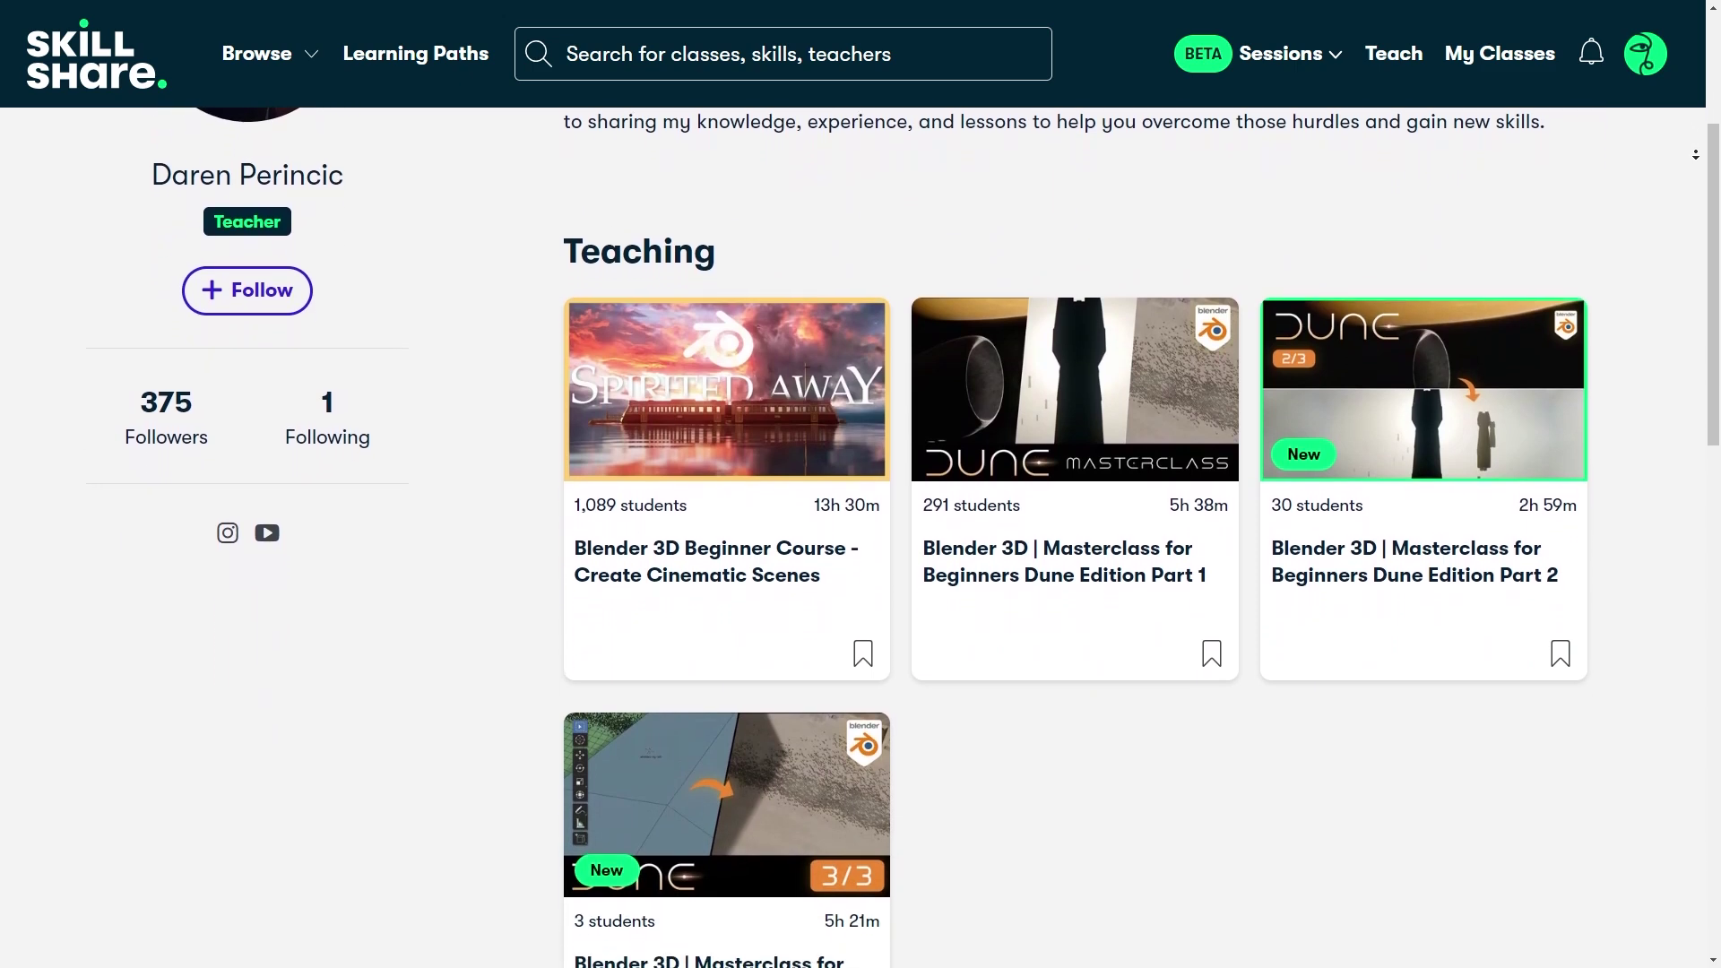
{"action": "scroll", "coordinate": [860, 537], "scroll_direction": "down", "scroll_amount": 2}
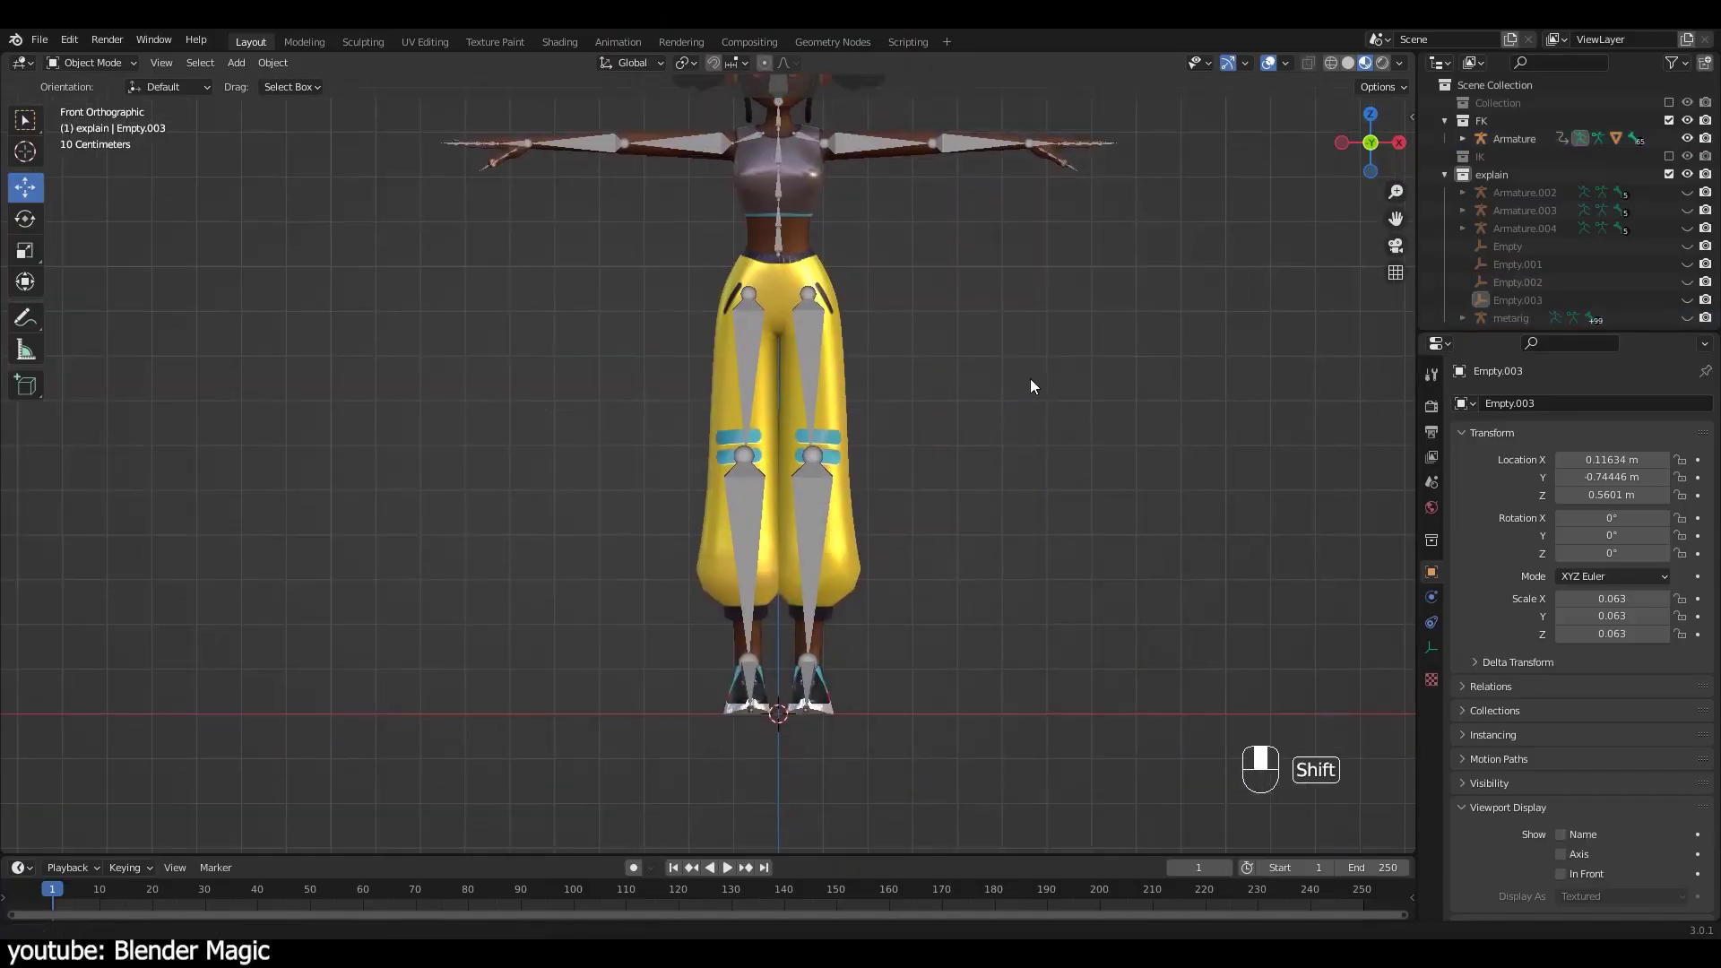
In Blender, pose the FK armature's left leg by rotating the left upper leg bone in Pose Mode.
{"action": "middle_click_drag", "start_coordinate": [1031, 380], "coordinate": [777, 456]}
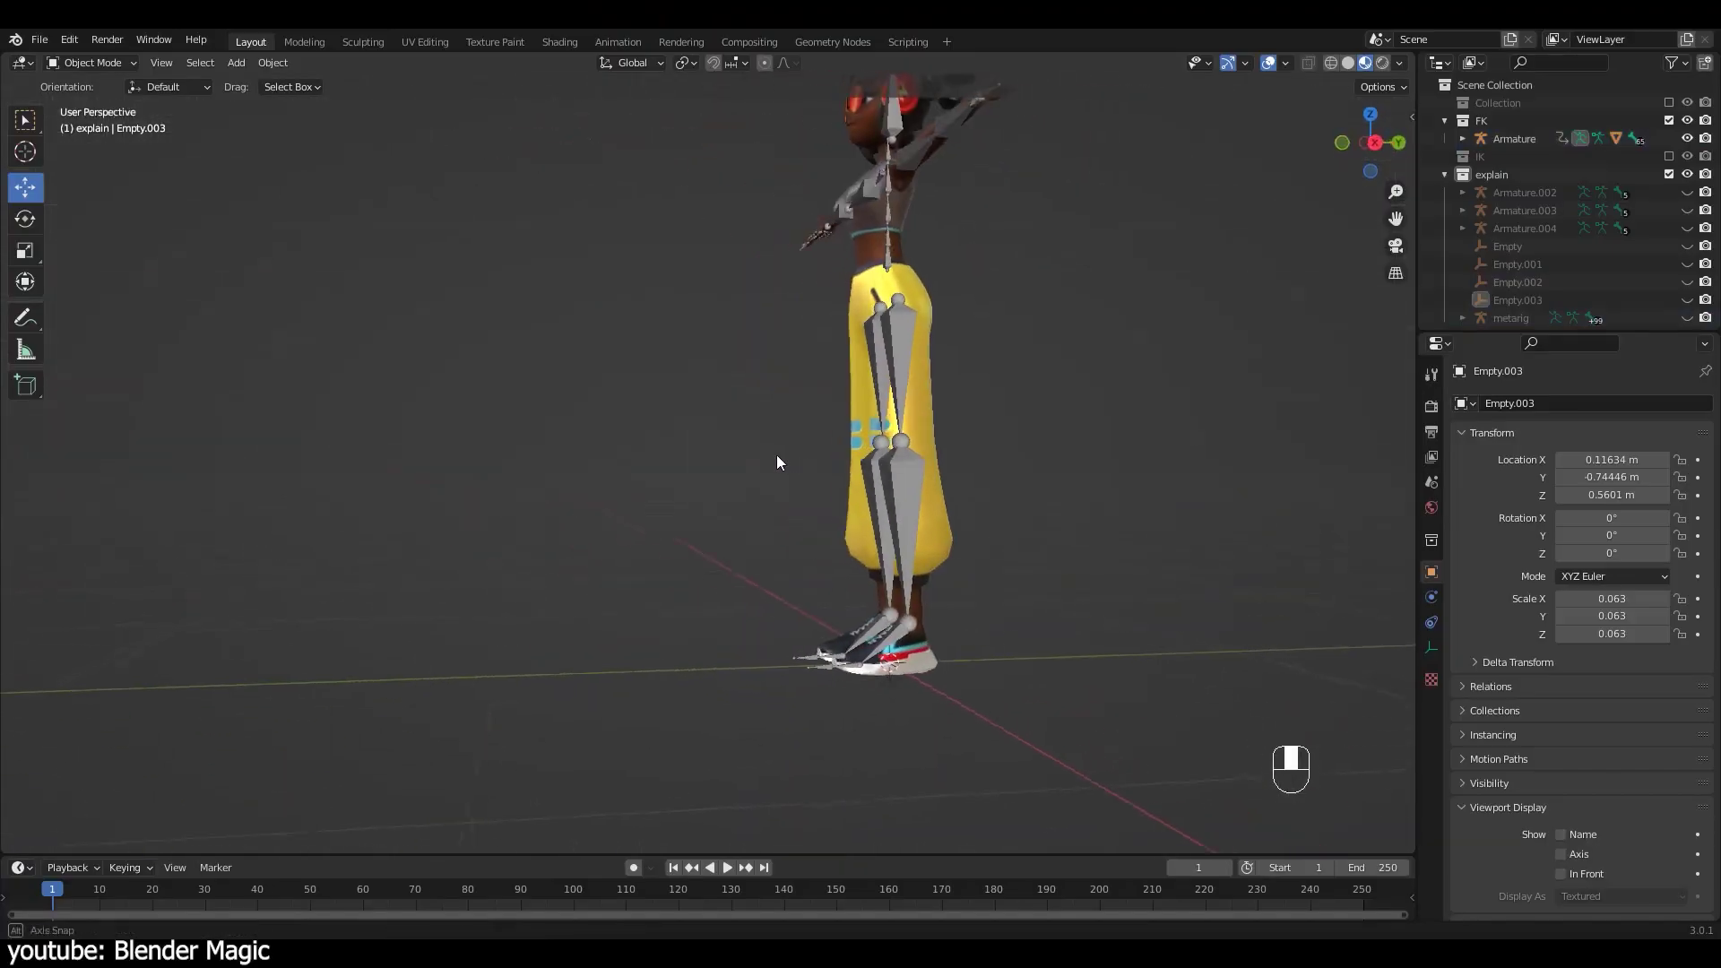
{"action": "left_click", "coordinate": [856, 399]}
{"action": "middle_click_drag", "start_coordinate": [856, 399], "coordinate": [886, 375]}
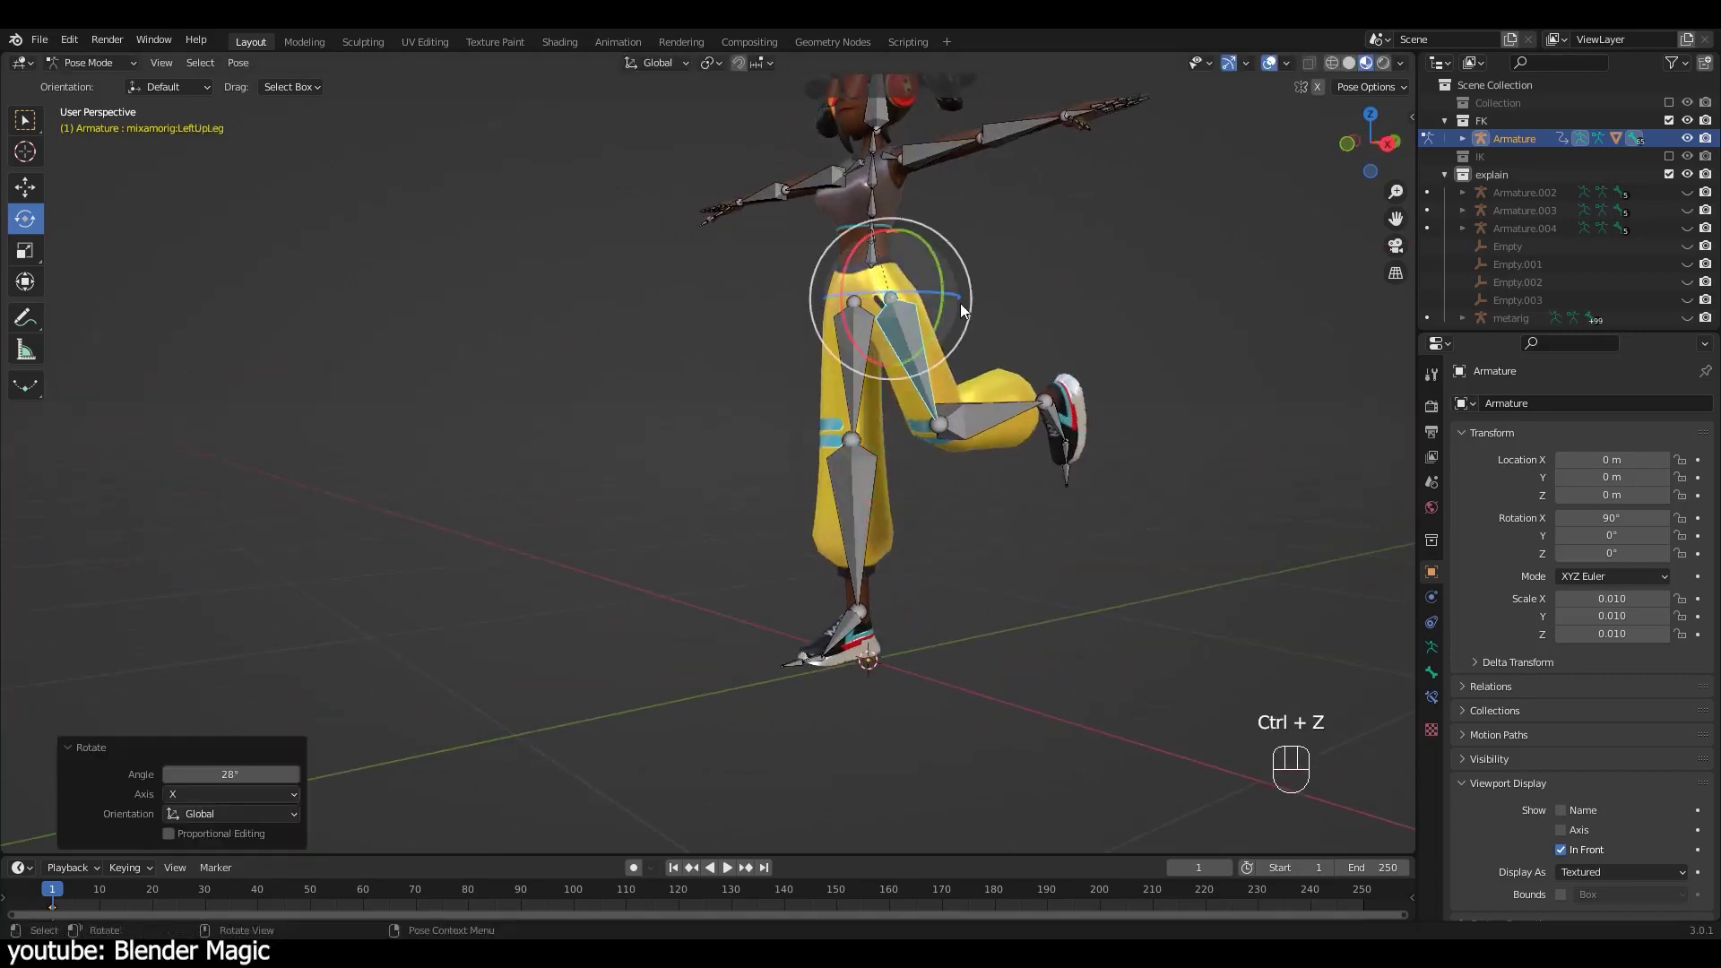
{"action": "middle_click_drag", "start_coordinate": [962, 310], "coordinate": [920, 297]}
{"action": "left_click_drag", "start_coordinate": [920, 298], "coordinate": [920, 296]}
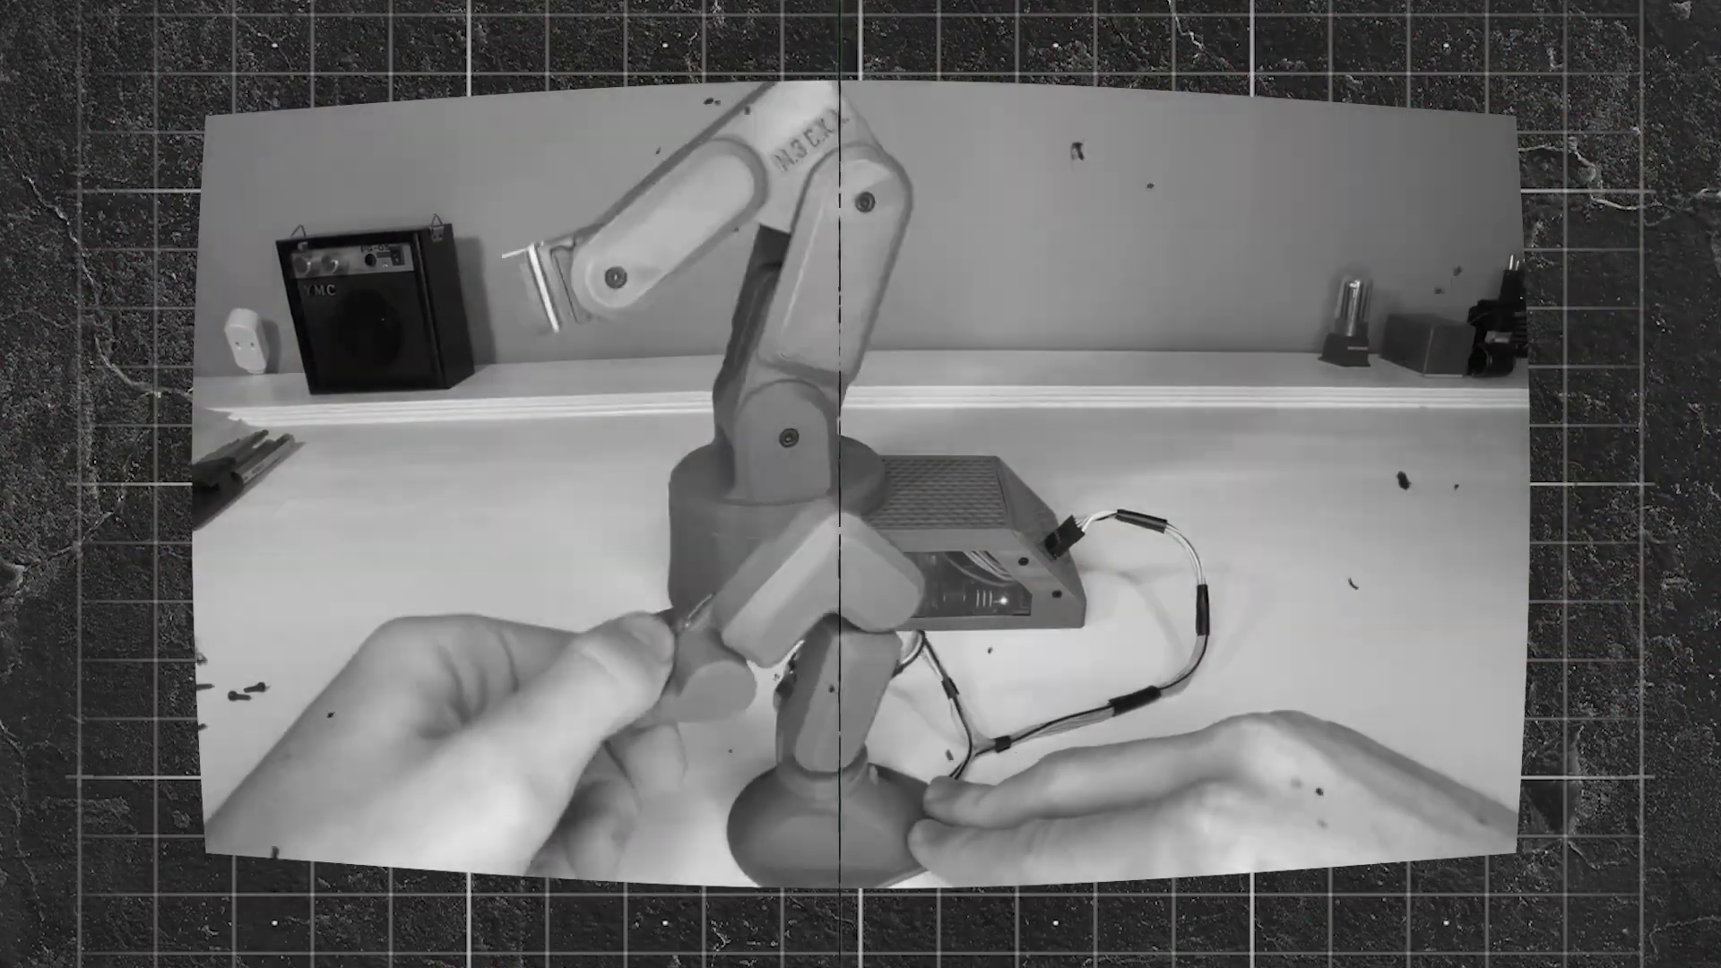